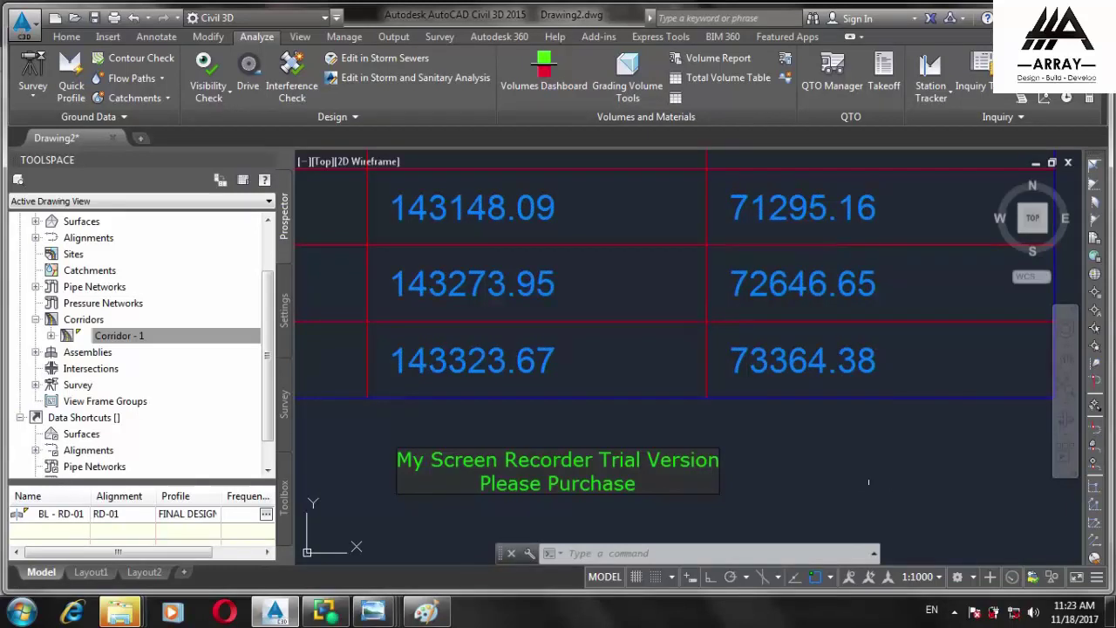
Expand the drawing's surfaces collection and open the surface properties of Surface1
scroll(266, 288, up, 2)
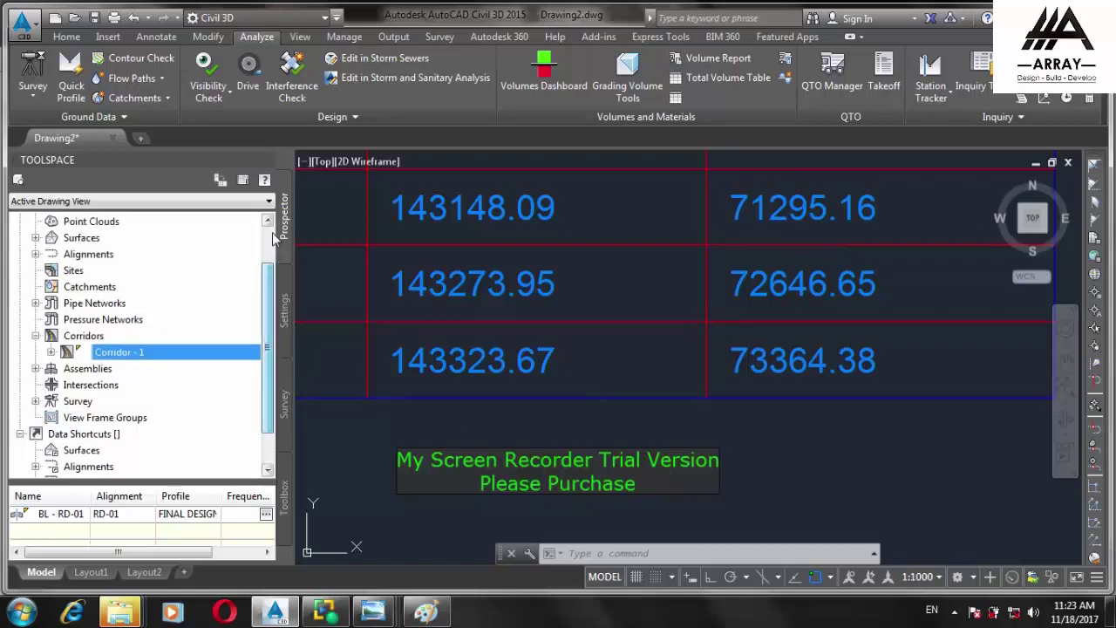
click(264, 201)
click(266, 281)
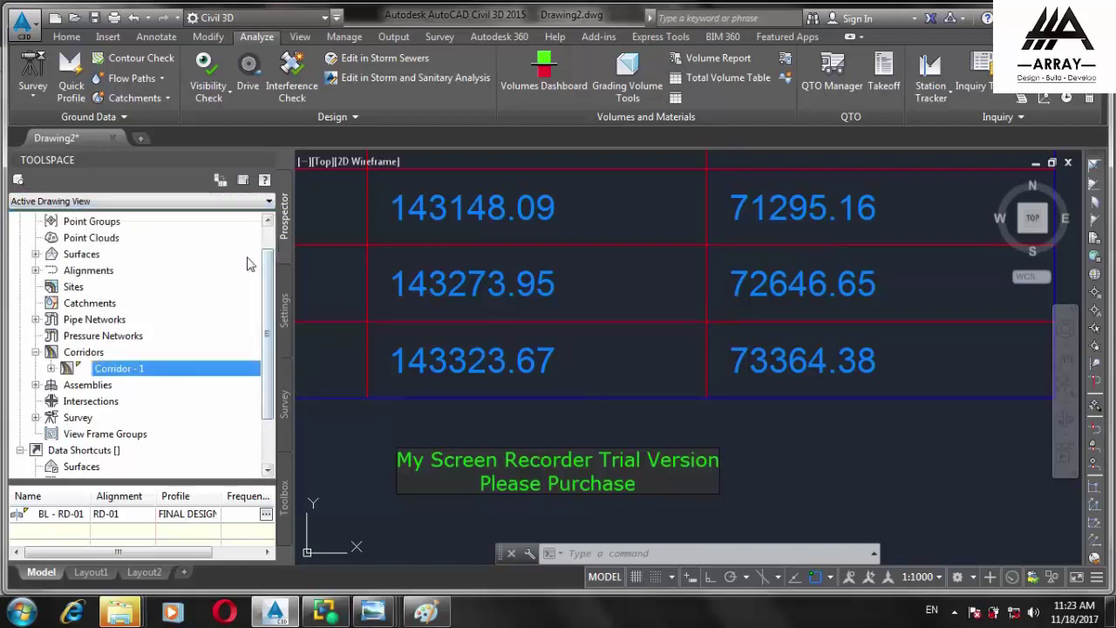
scroll(257, 262, up, 2)
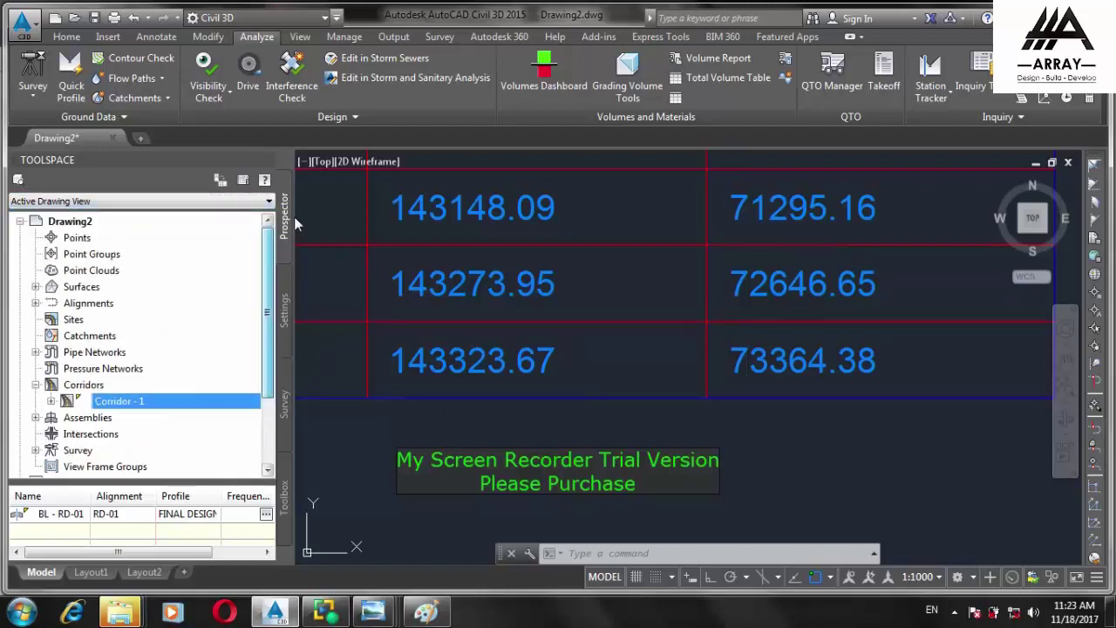
click(35, 287)
click(71, 337)
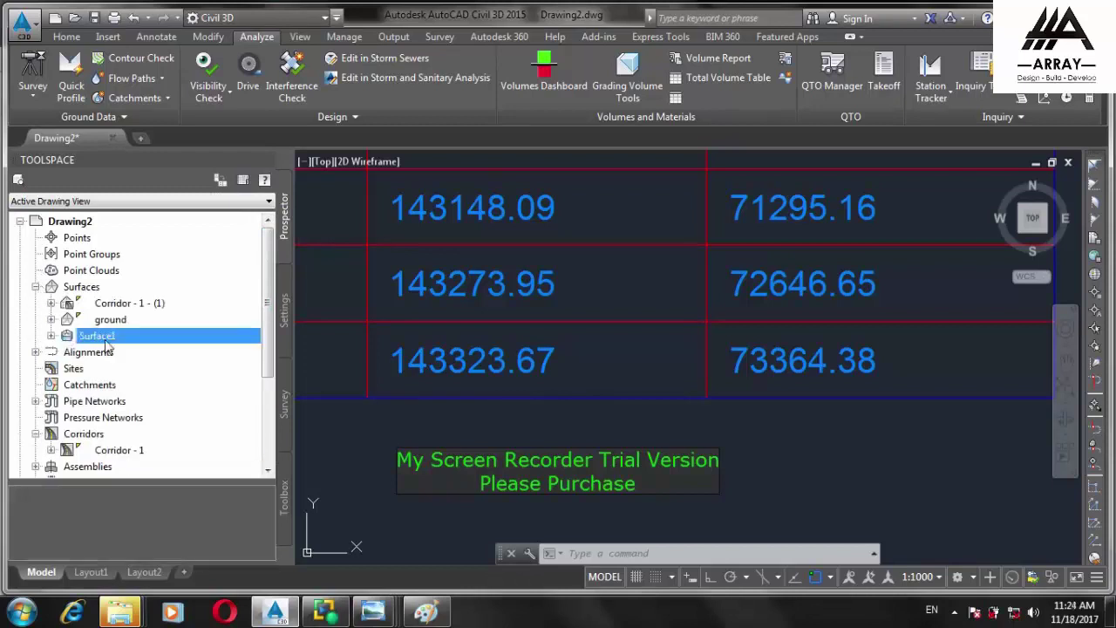
right_click(103, 339)
click(204, 247)
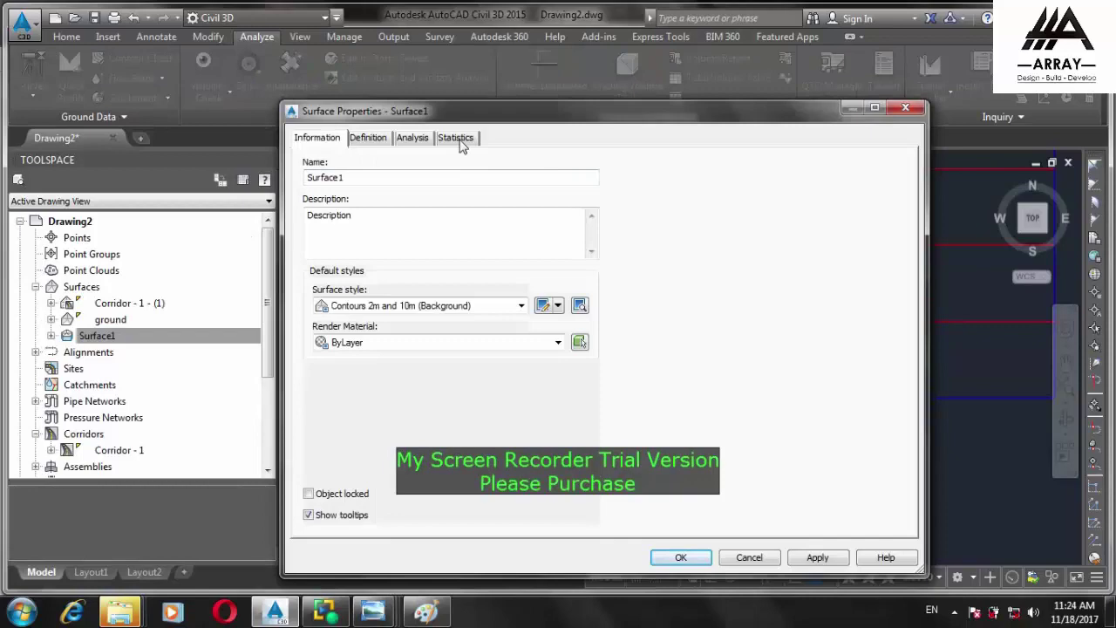
Review the volume statistics of Surface1 beside the drawing's volume table, then close its properties
click(458, 138)
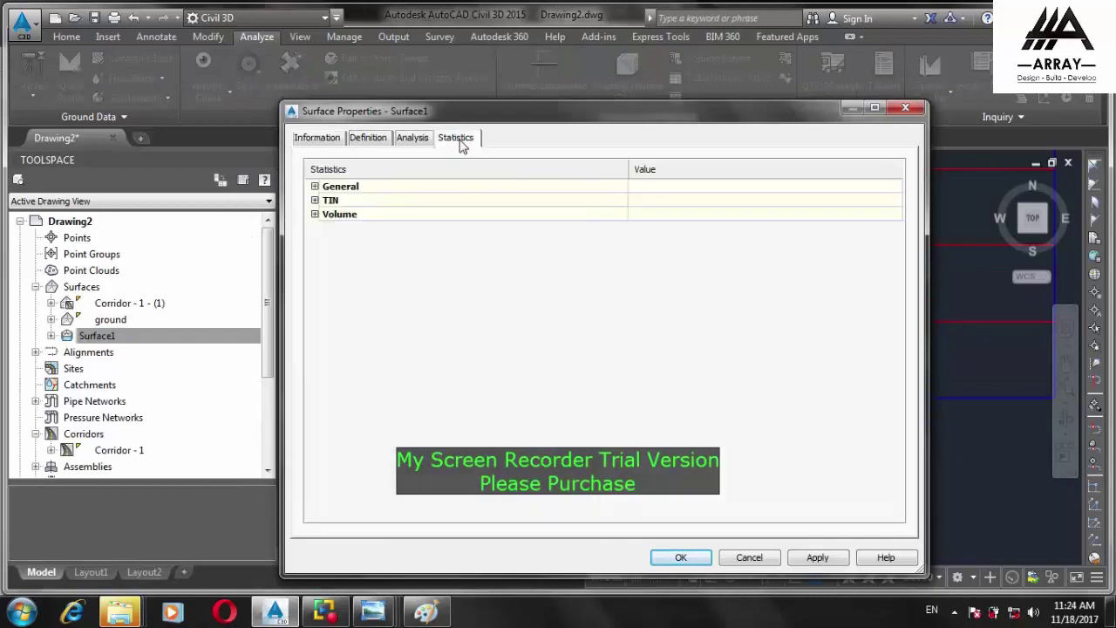
click(315, 213)
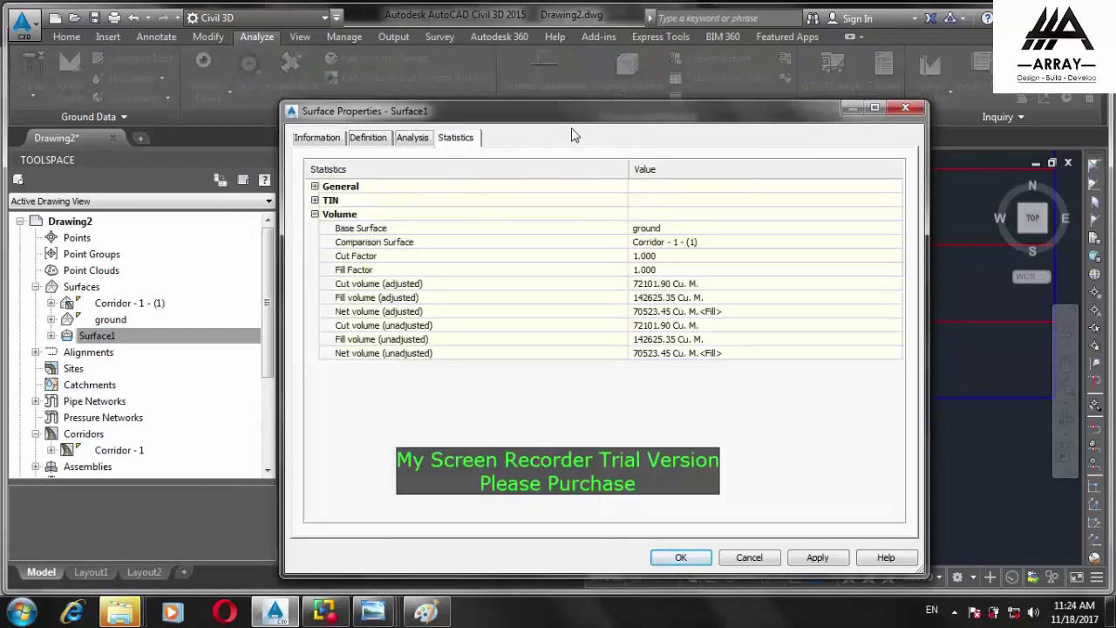
drag(559, 120, 201, 78)
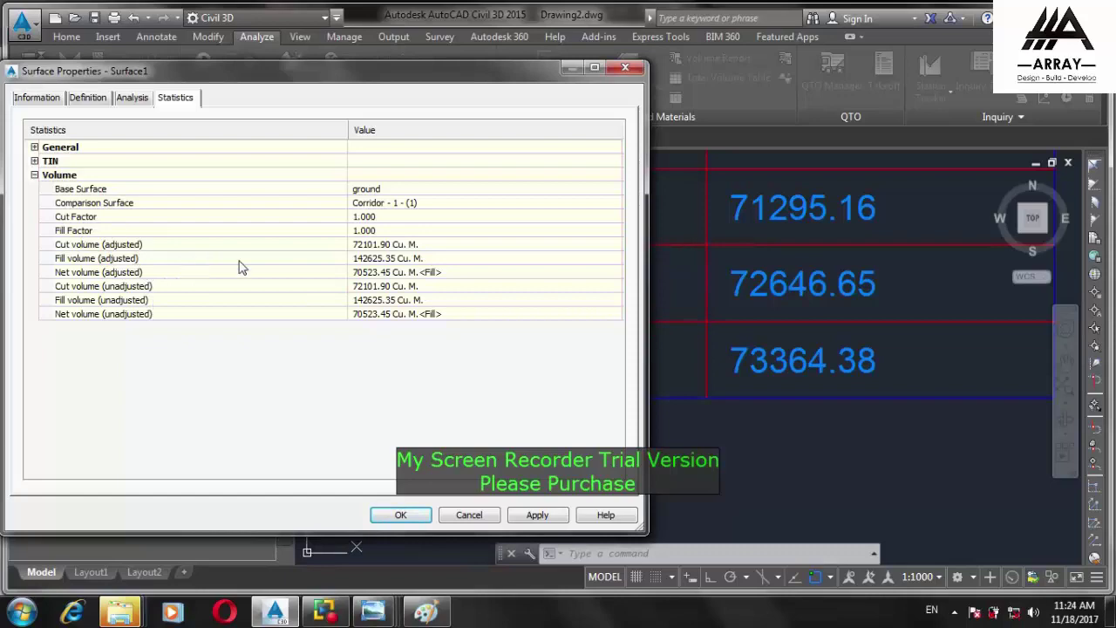
click(637, 63)
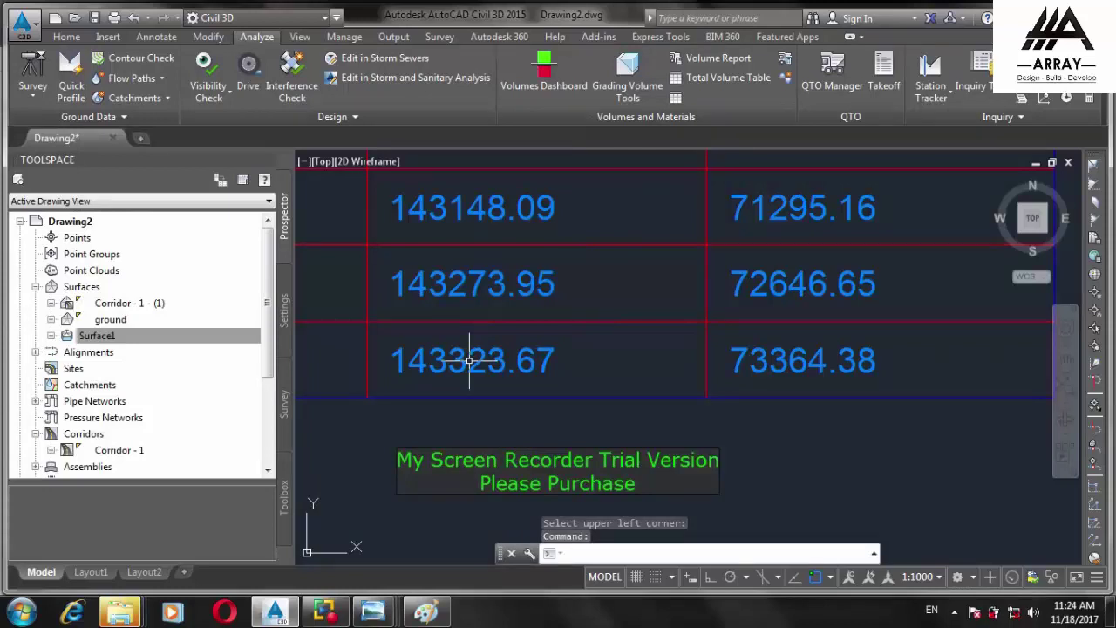
click(689, 58)
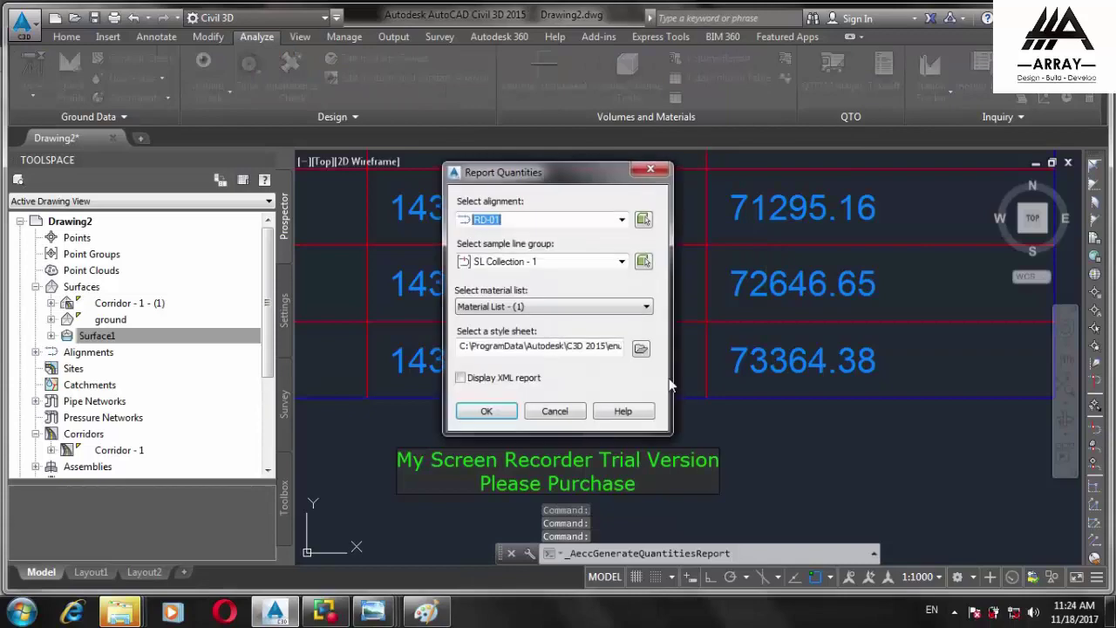
click(499, 419)
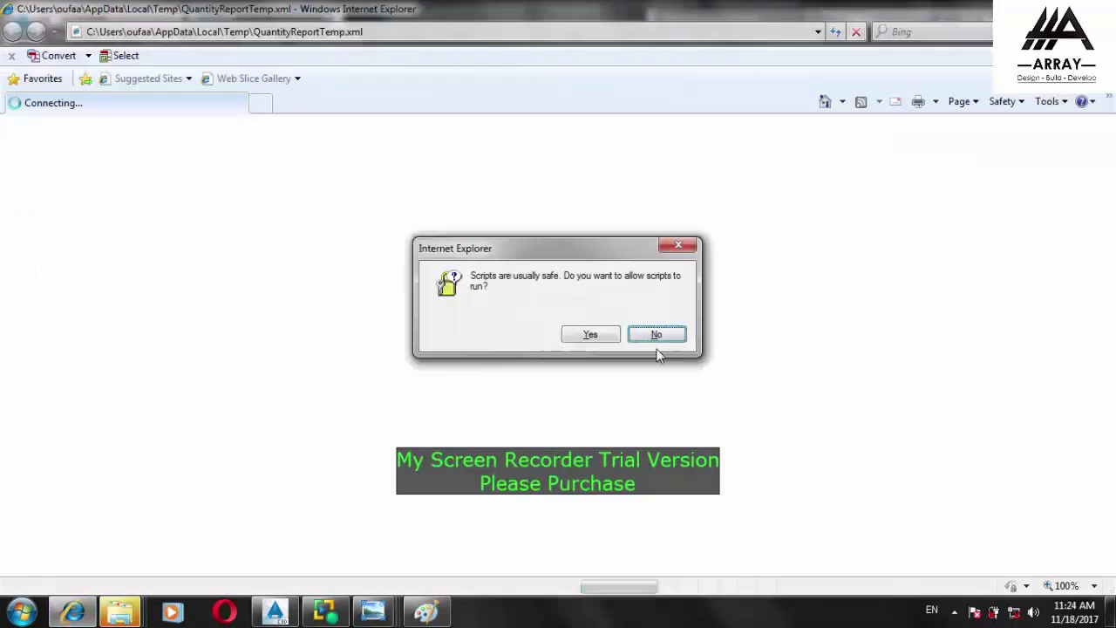
click(657, 336)
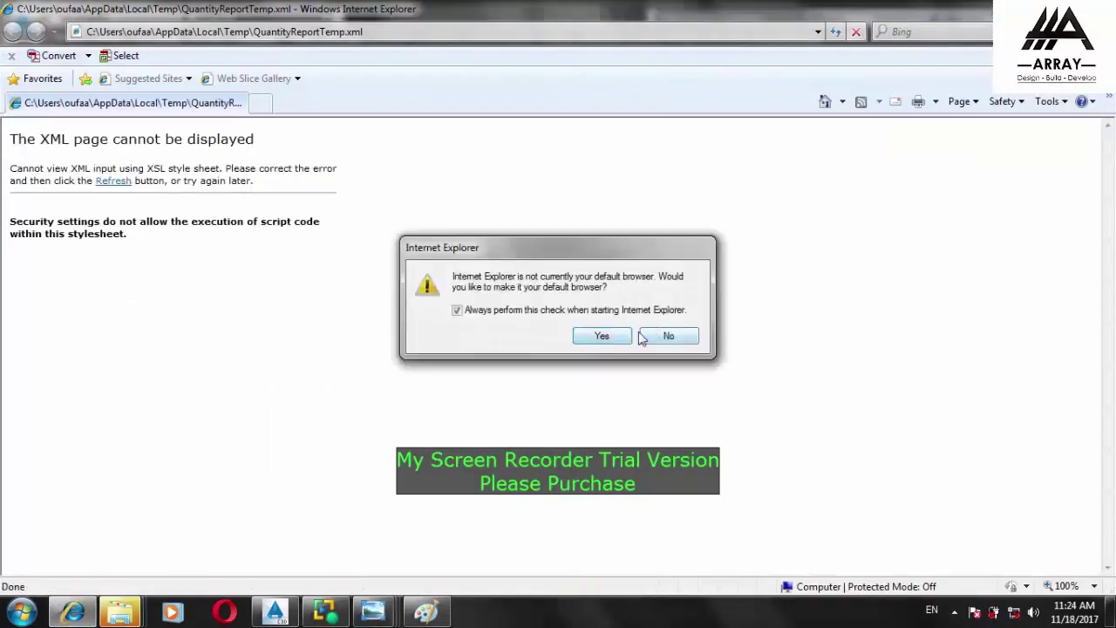
click(644, 336)
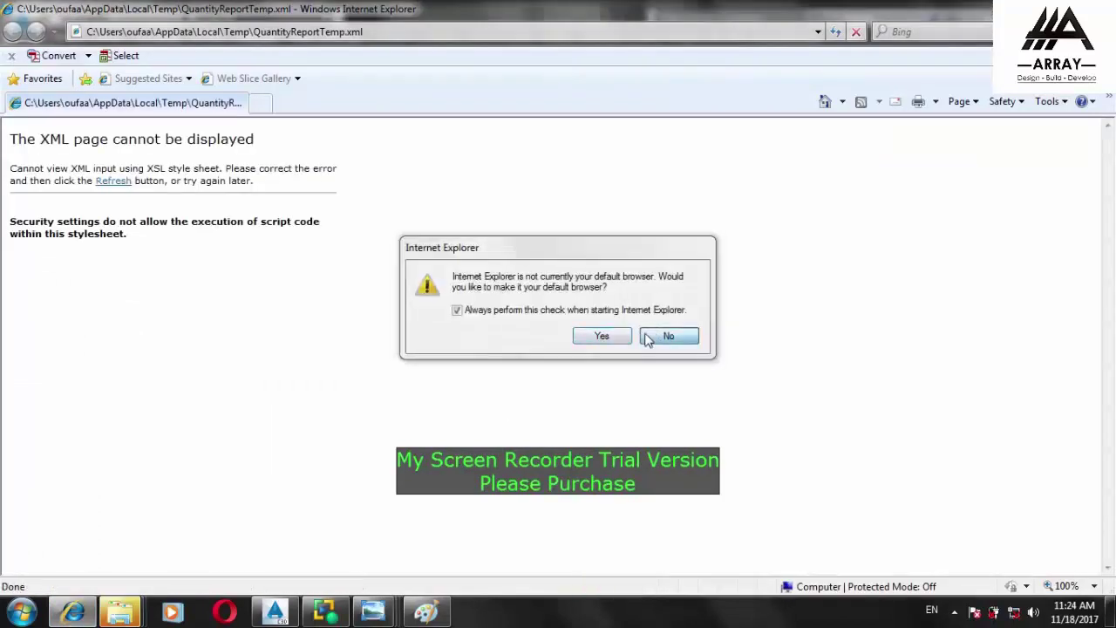
click(119, 186)
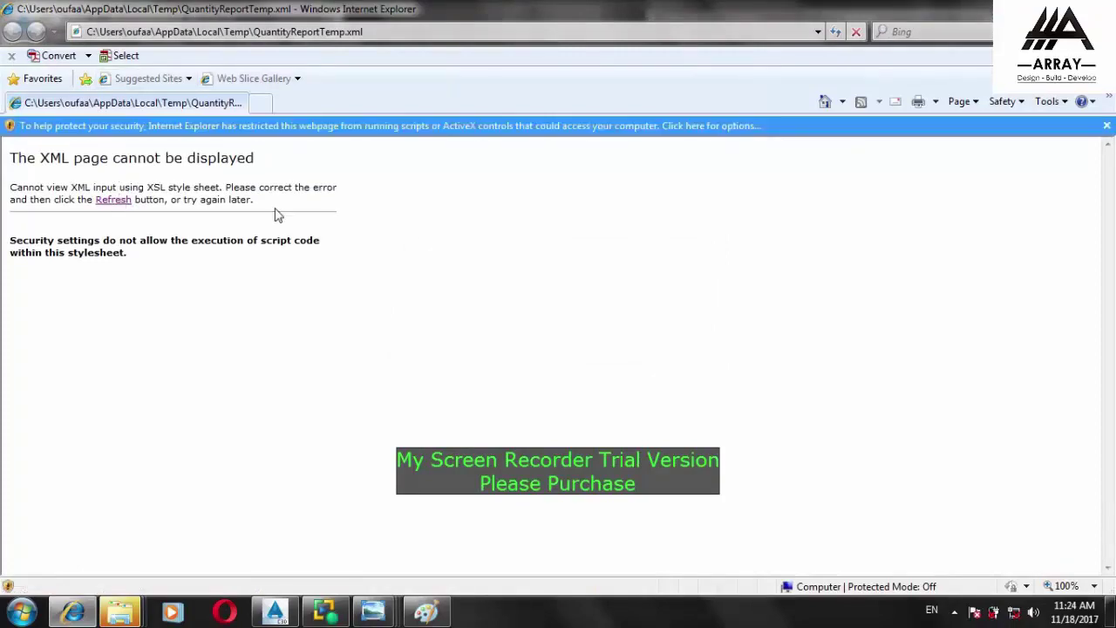
key(alt+F4)
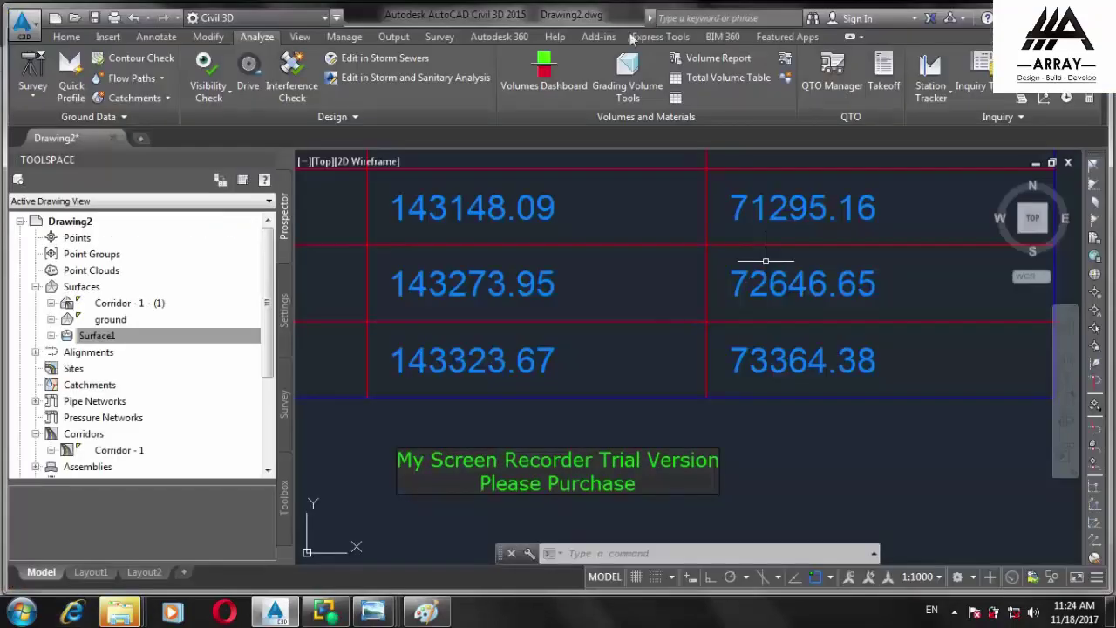
Generate the volume report for alignment RD-01, SL Collection - 1 and Material List - (1), allowing scripts and declining the default browser change
click(700, 63)
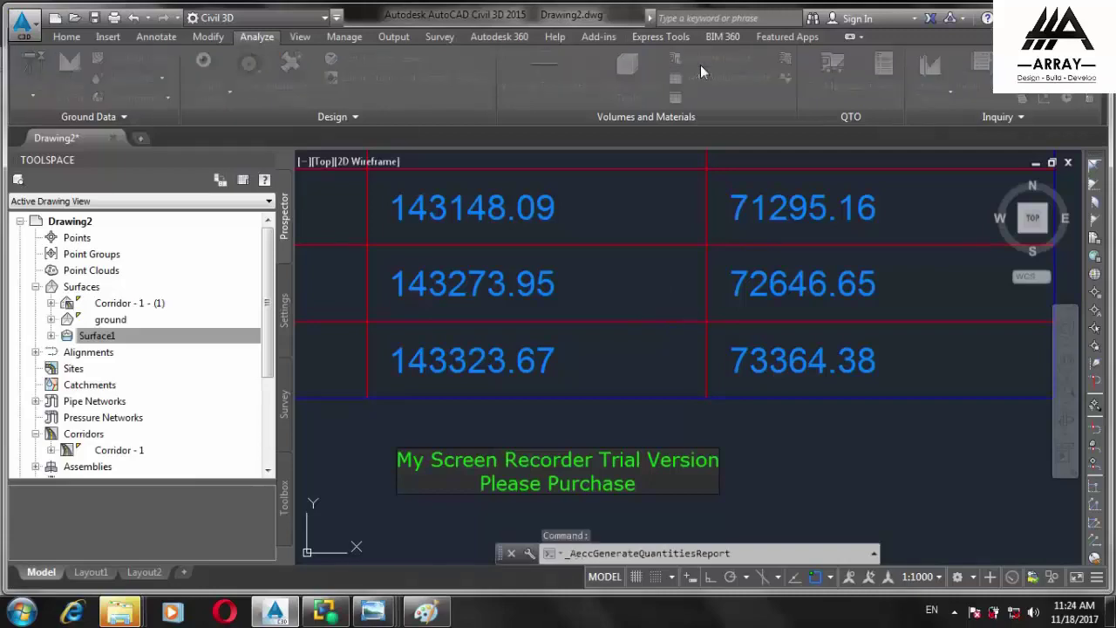
click(499, 410)
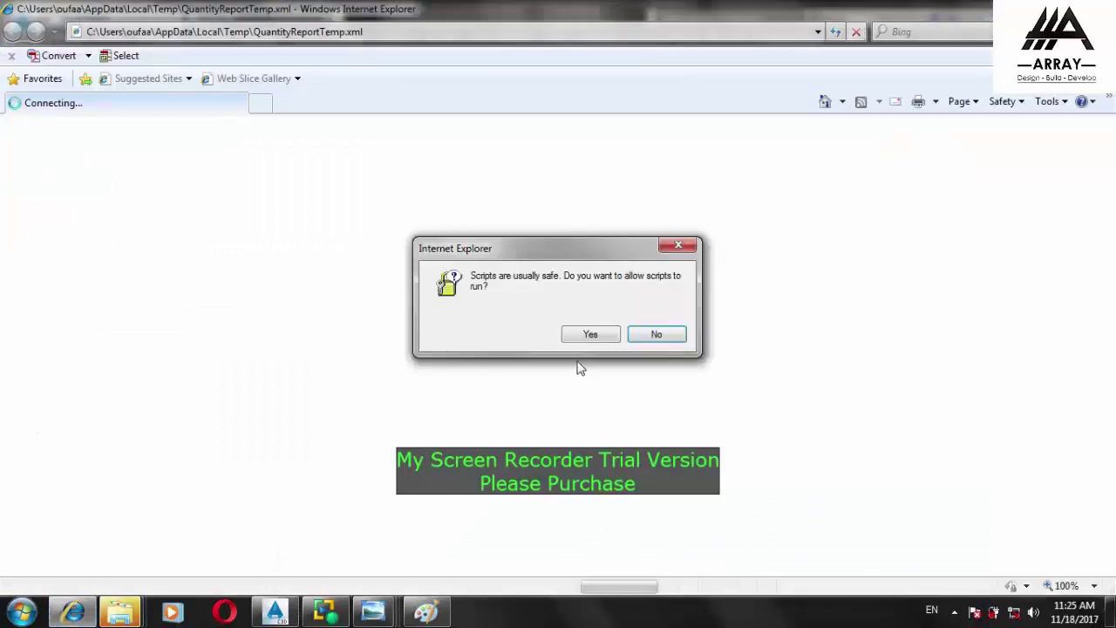
click(584, 338)
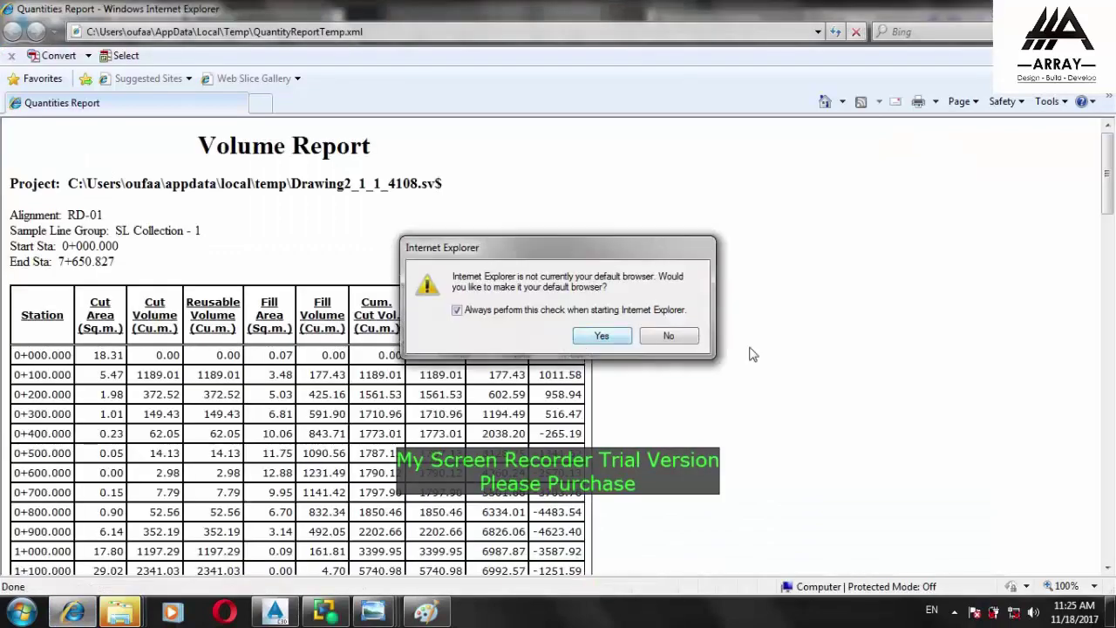
click(669, 337)
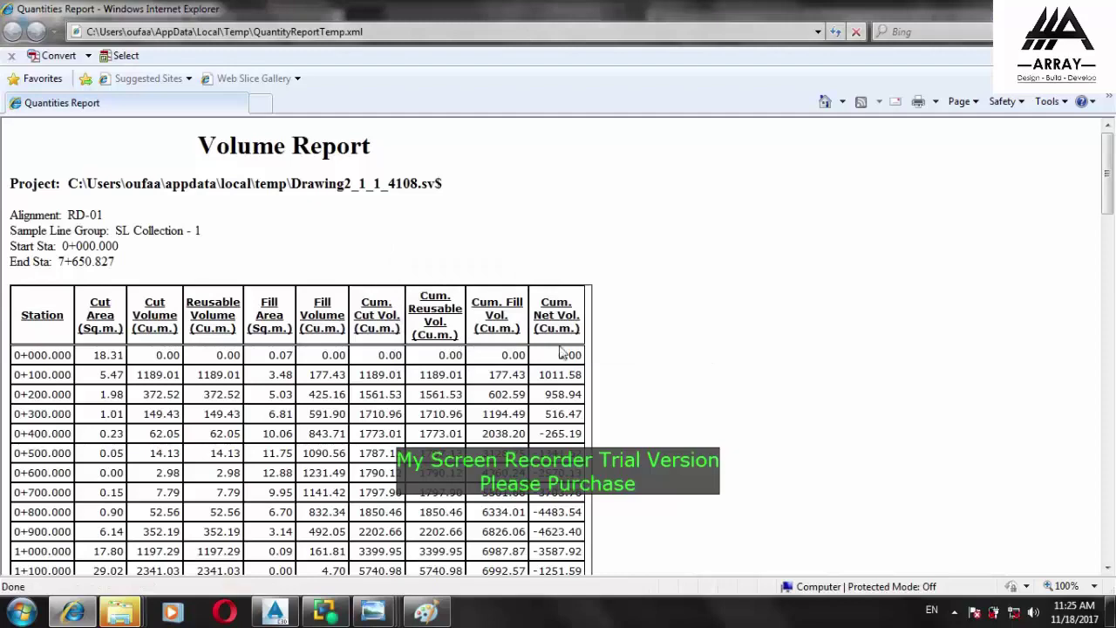
Look through the volume report's station rows and select the report's entire content for copying
scroll(523, 362, down, 3)
scroll(510, 370, down, 2)
scroll(488, 362, up, 5)
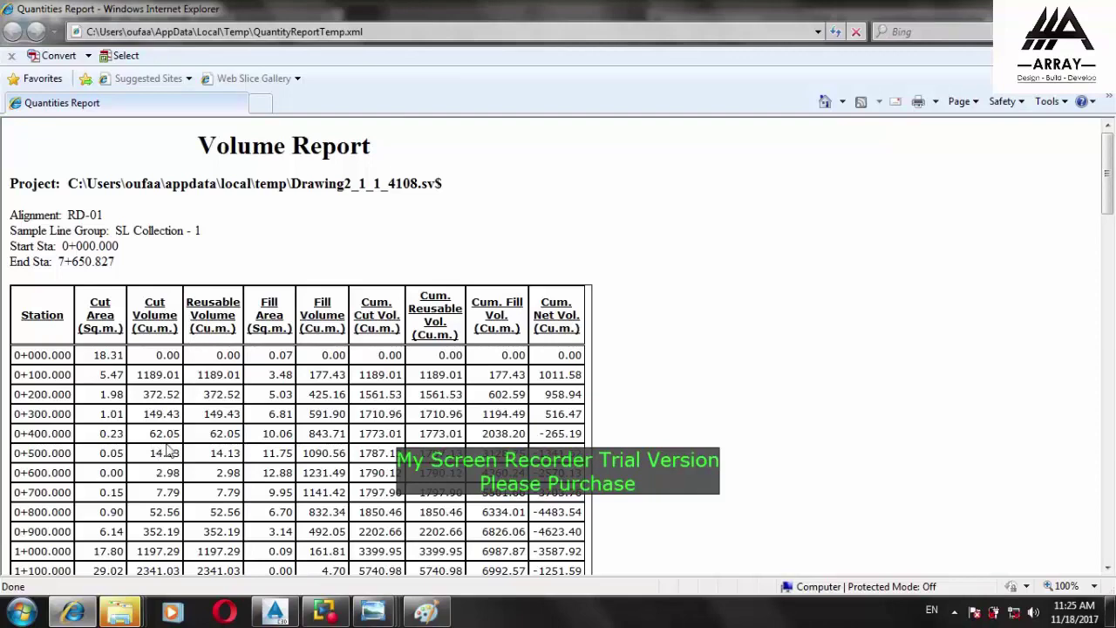
scroll(168, 451, down, 15)
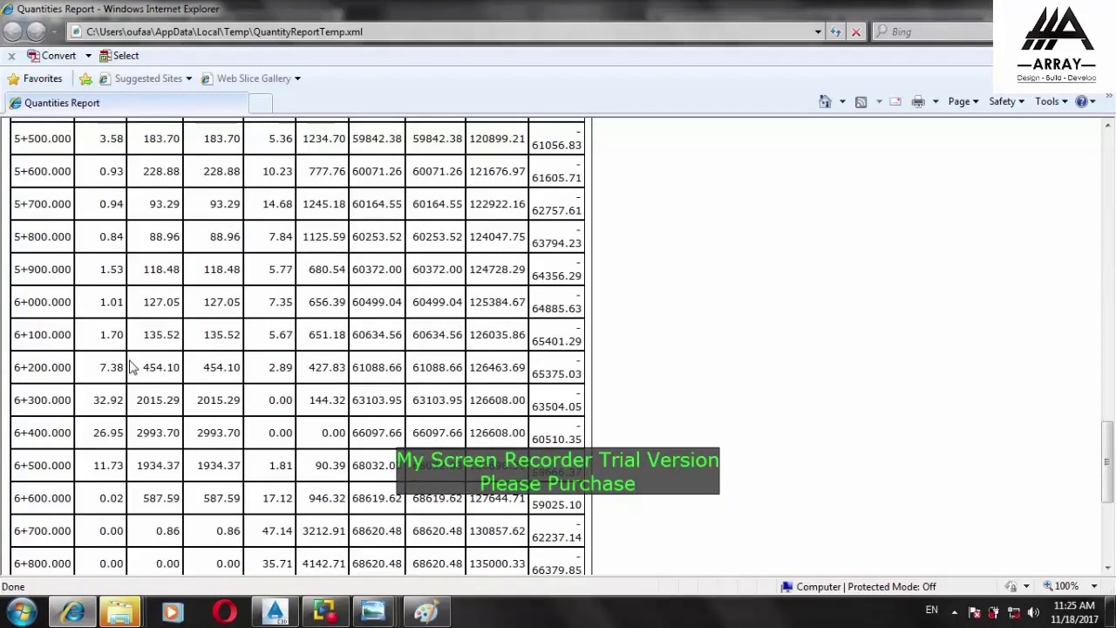
key(ctrl+a)
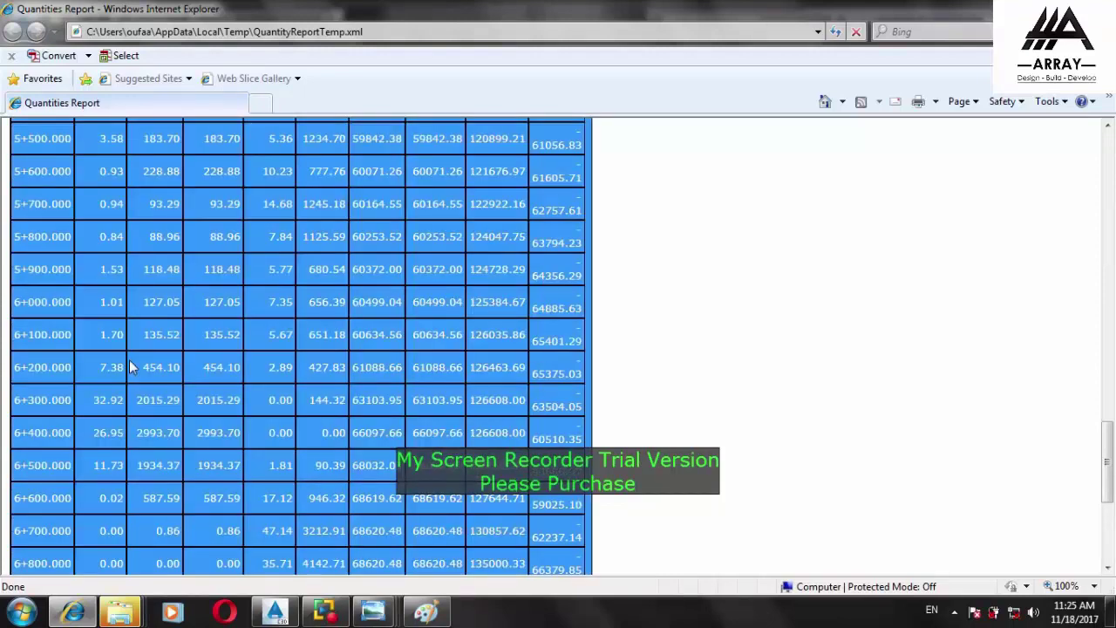
Open Microsoft Excel and paste the volume report into the blank workbook starting at cell A1
click(21, 612)
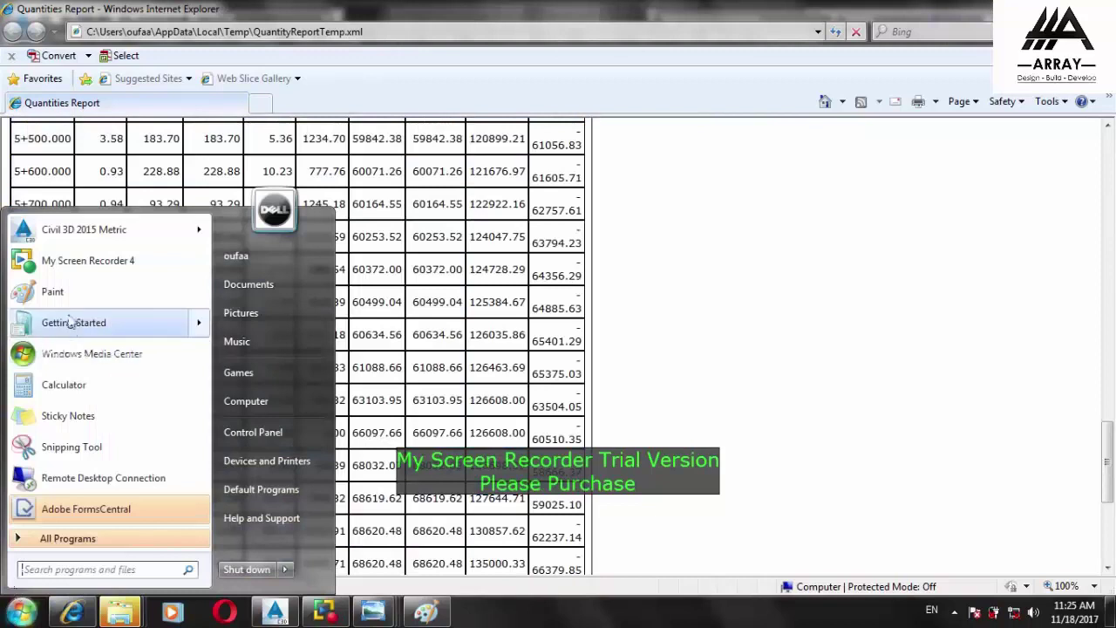
text(ex)
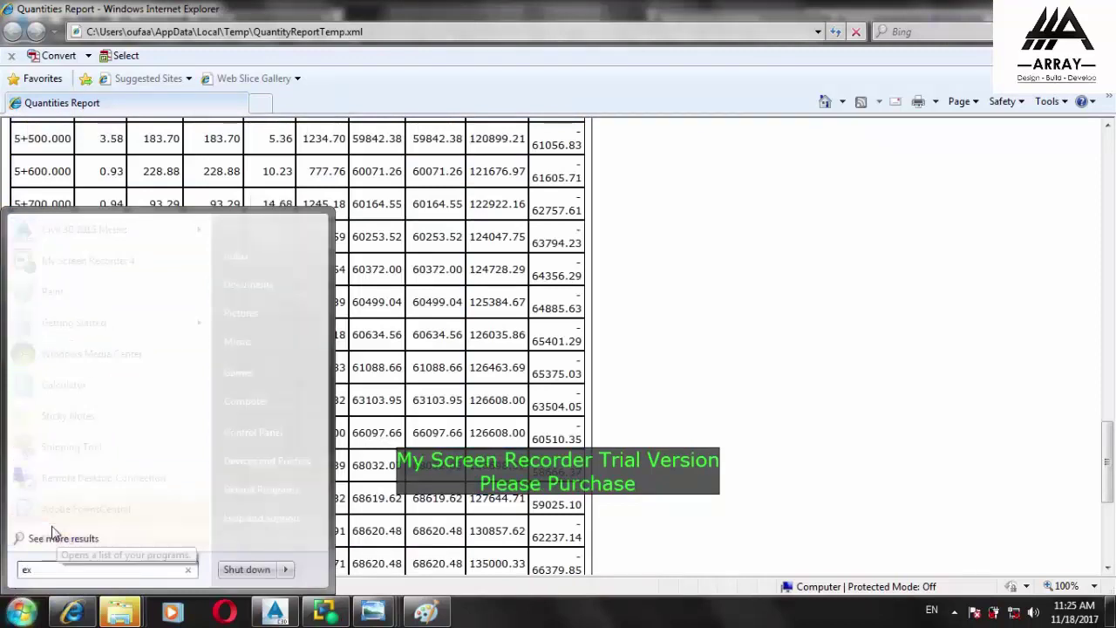
click(89, 272)
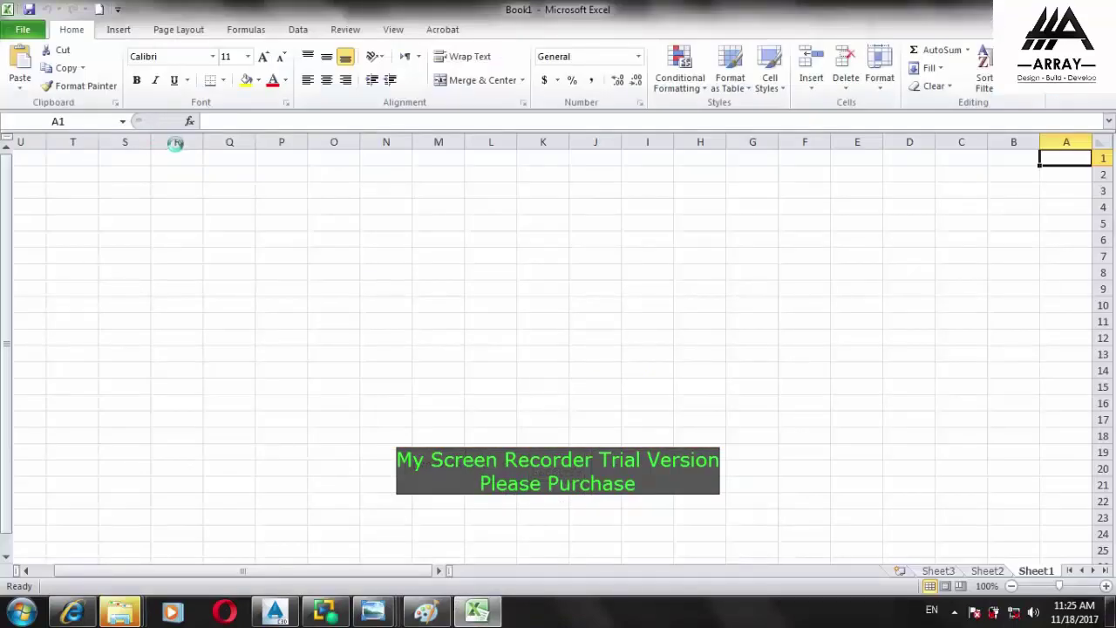
scroll(676, 233, down, 7)
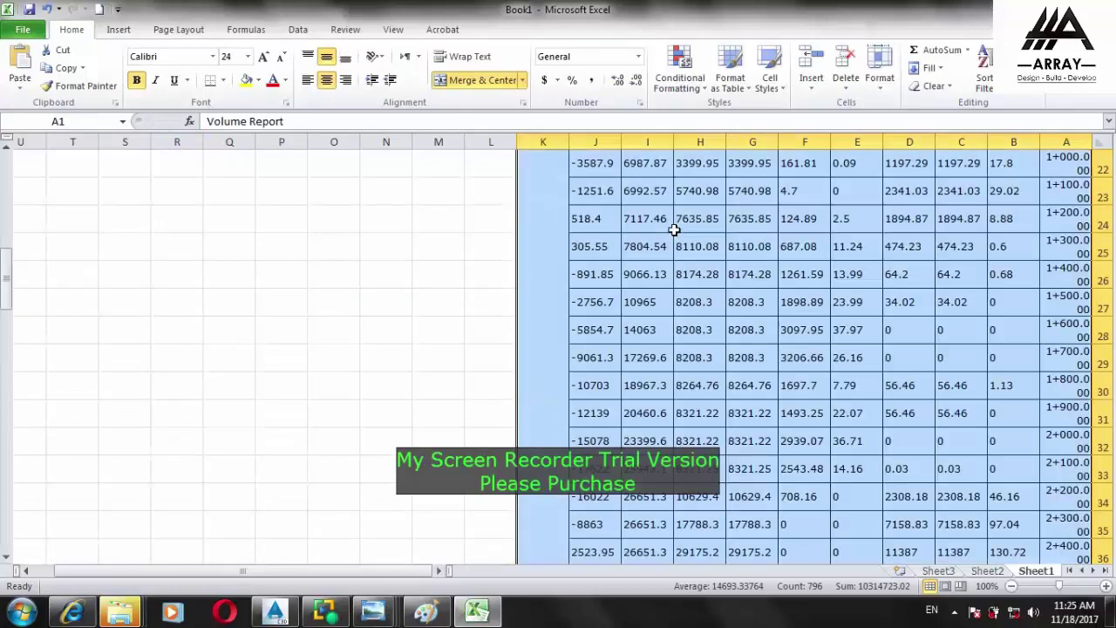
scroll(840, 312, up, 5)
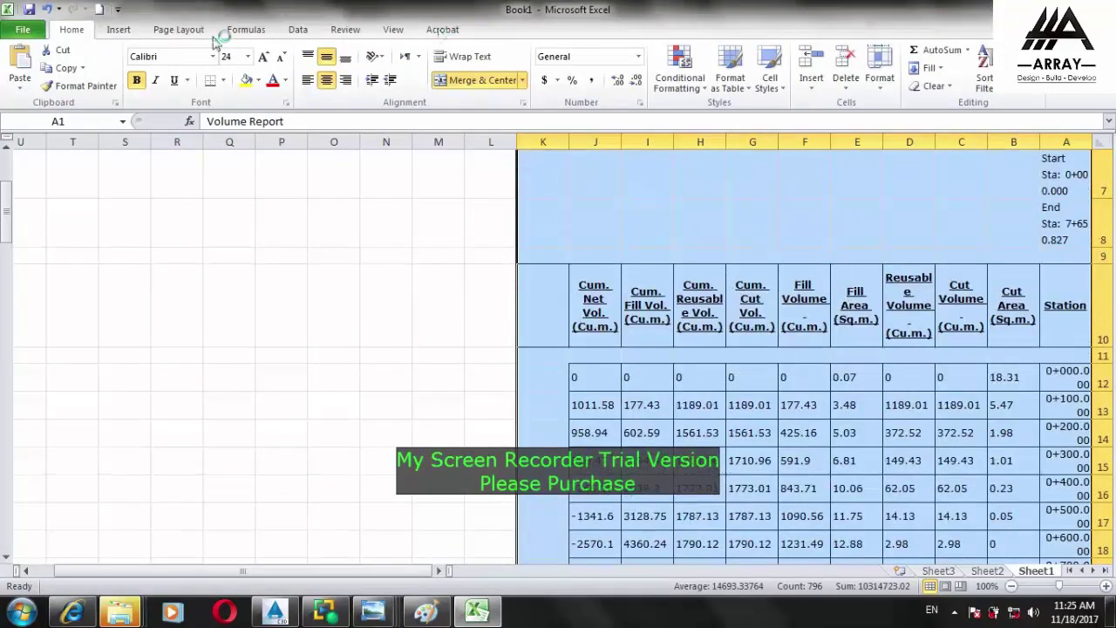
Turn off the right-to-left sheet direction so the pasted report reads from left to right, and deselect the table
click(185, 29)
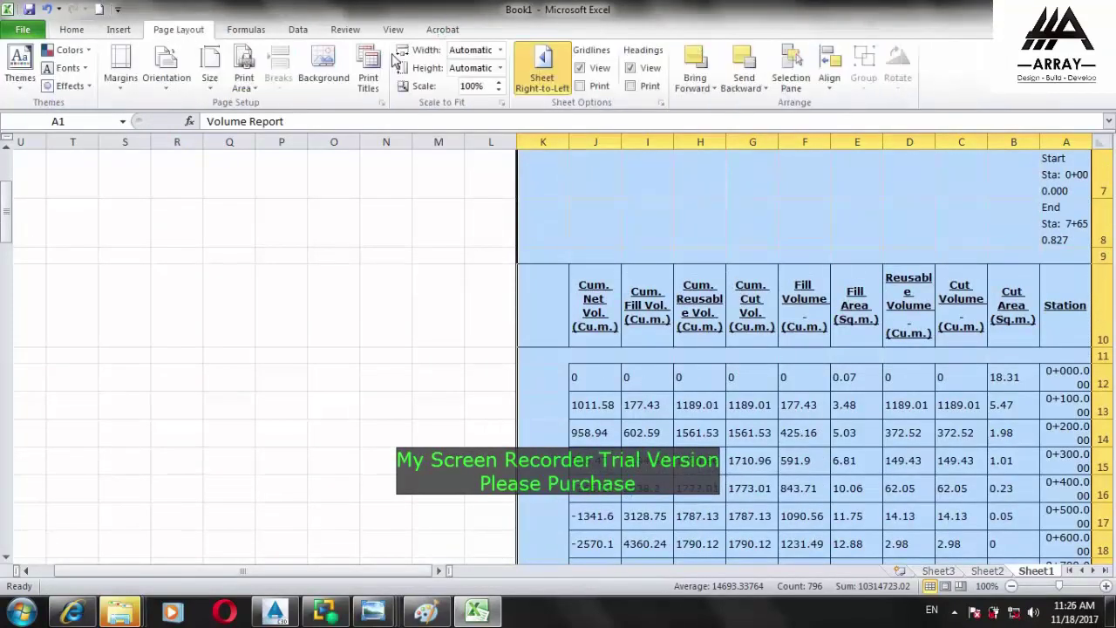
click(556, 87)
scroll(366, 338, down, 4)
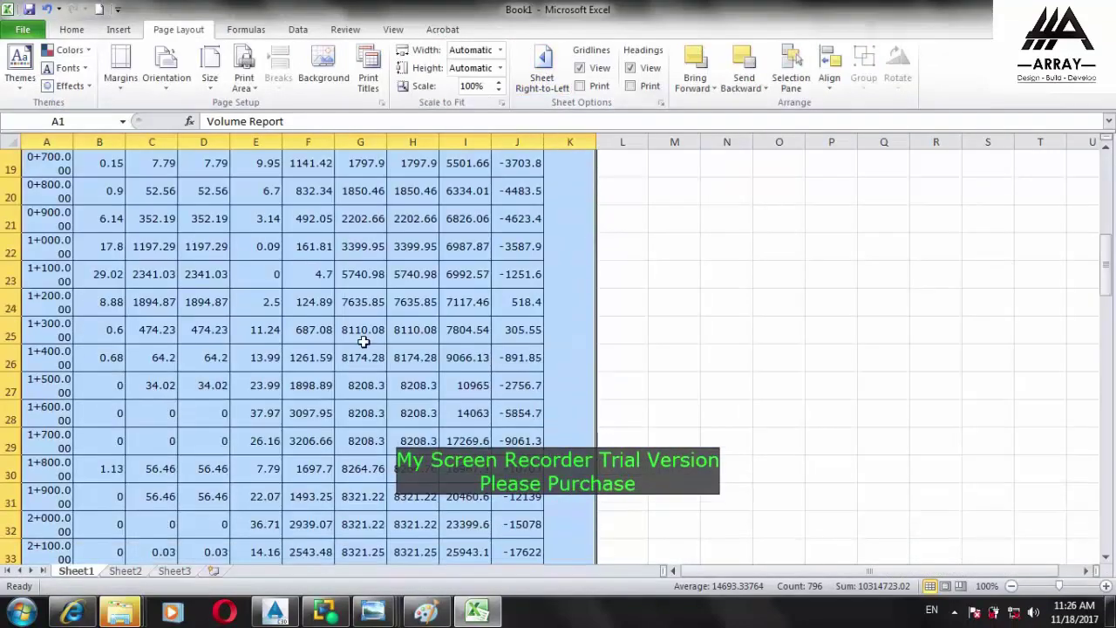
scroll(394, 337, up, 2)
scroll(393, 338, up, 2)
click(195, 218)
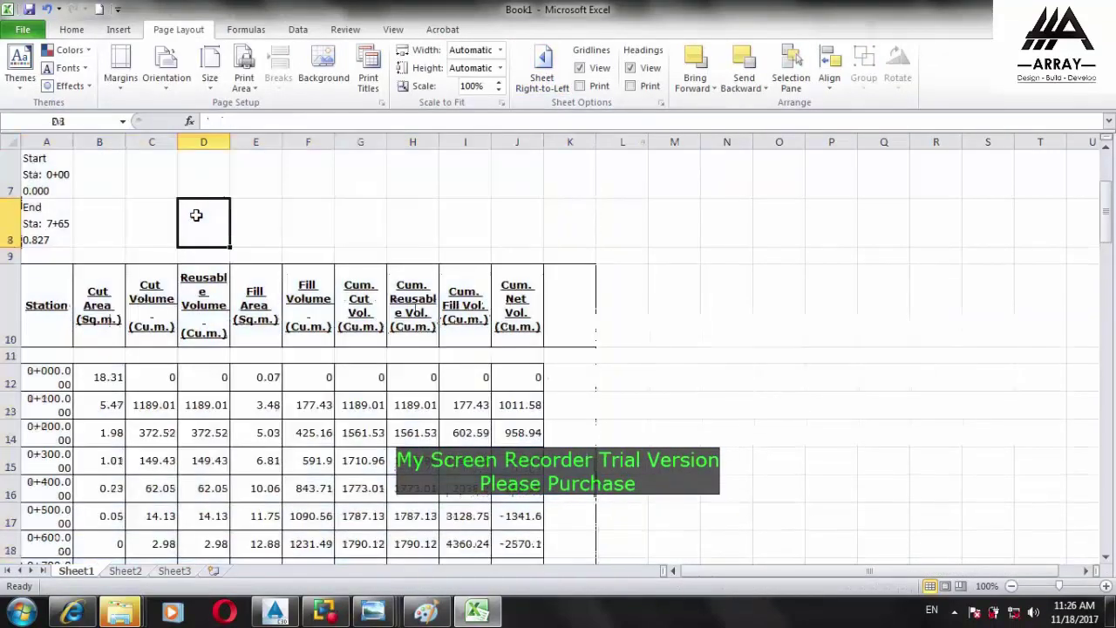
Delete the Reusable Volume column and the Cum. Net Vol. column from the report table
click(200, 137)
right_click(201, 139)
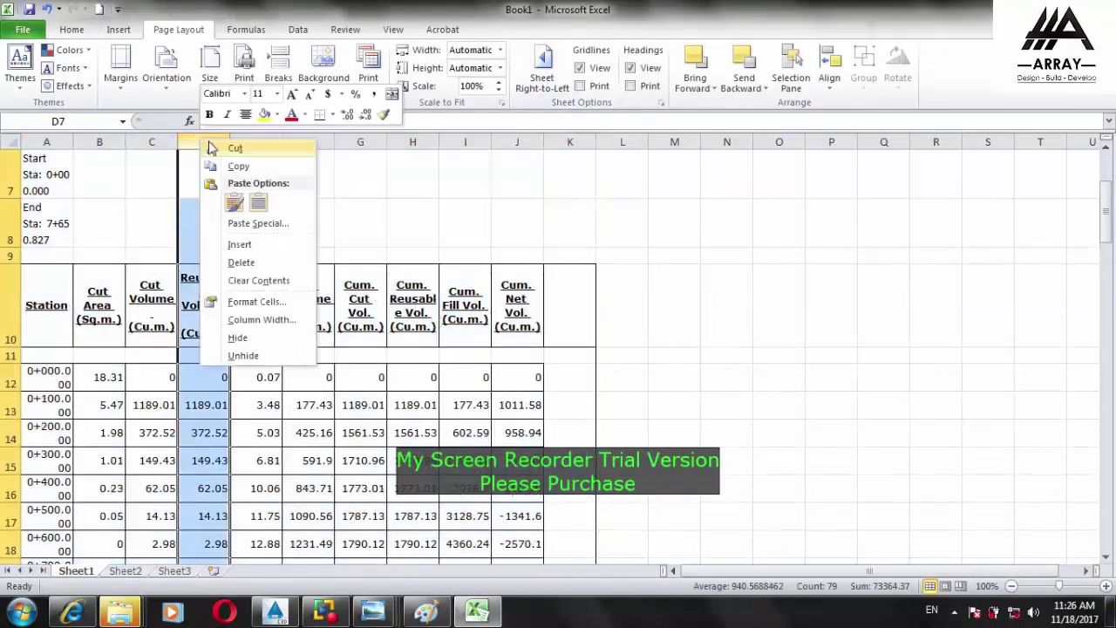
click(252, 263)
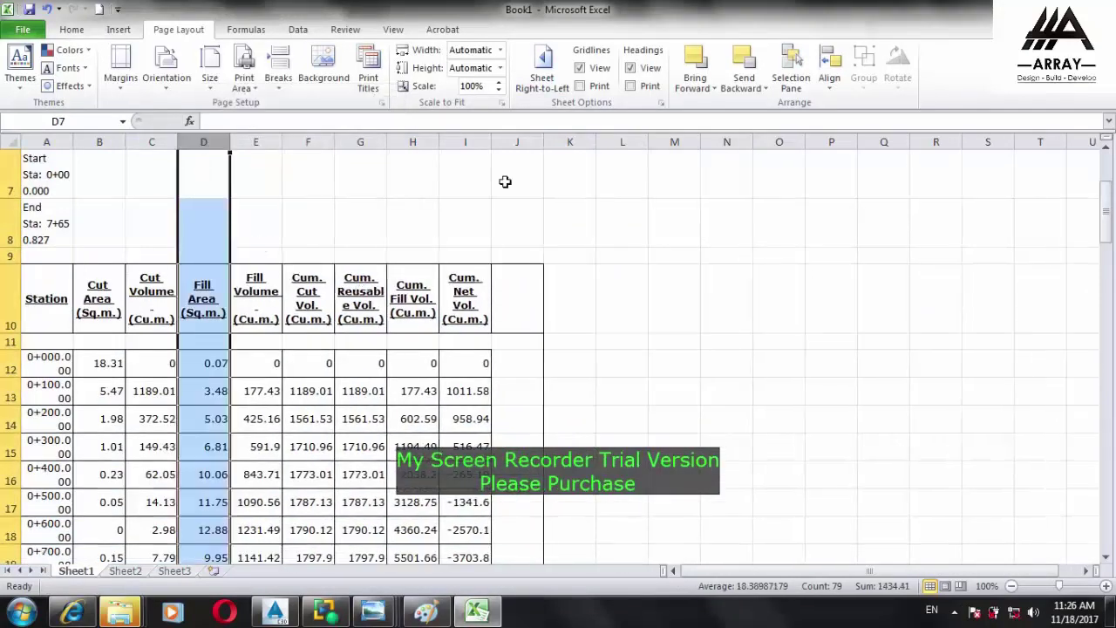
click(456, 131)
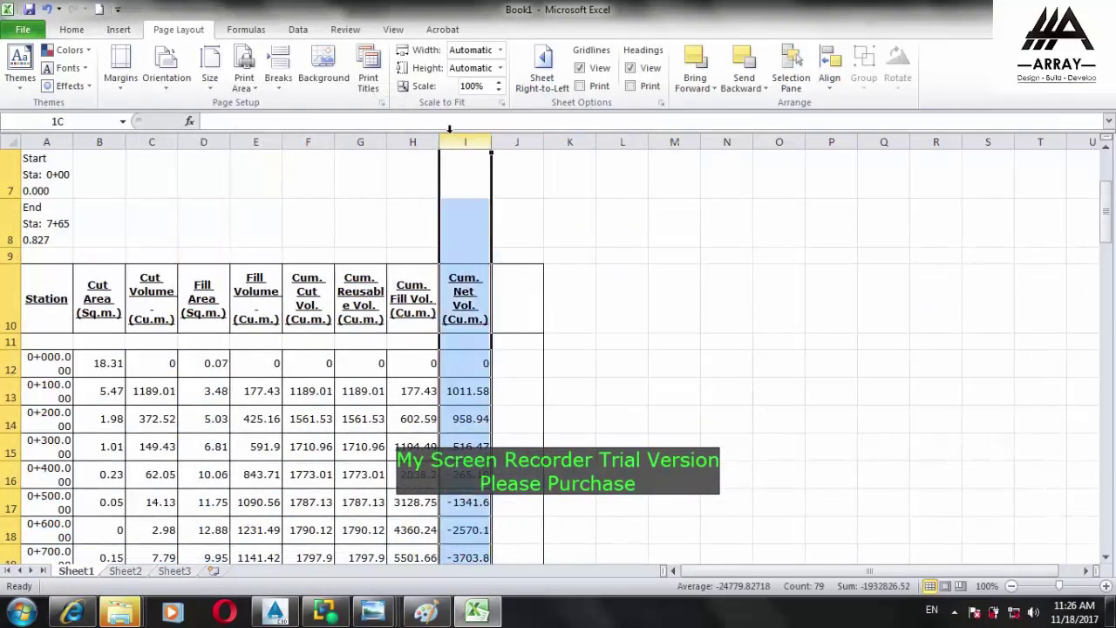
right_click(452, 132)
click(541, 269)
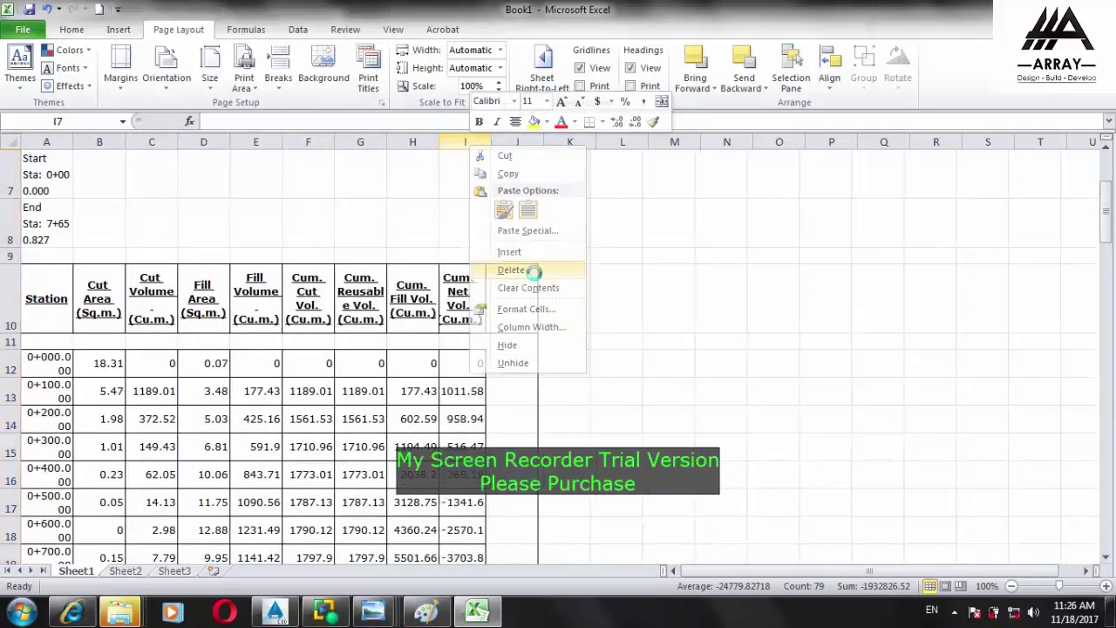
Delete the Cum. Reusable Vol. column from the report table, deselect it and check the remaining station rows
click(360, 141)
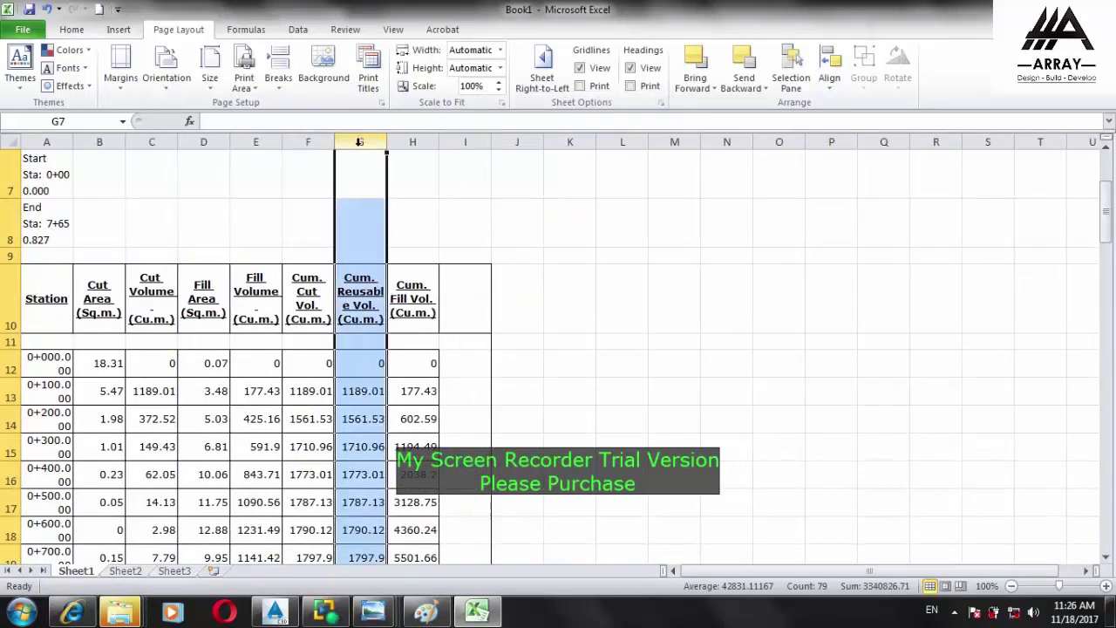
right_click(360, 145)
click(400, 271)
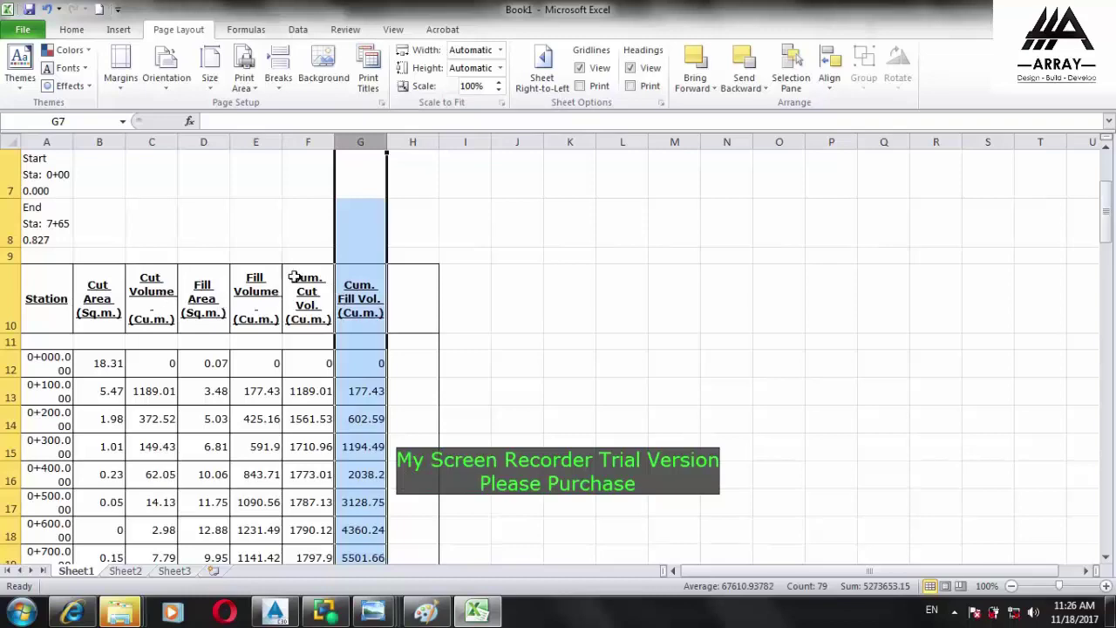
click(513, 331)
scroll(502, 345, down, 4)
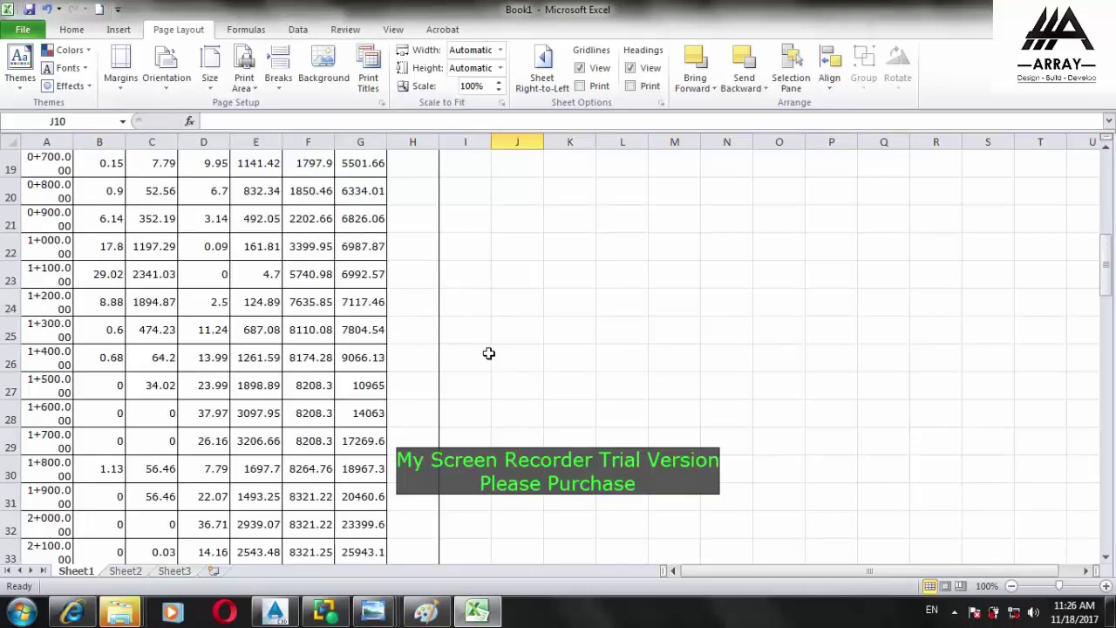
Close the Excel workbook without saving its changes and return to the Civil 3D drawing with no command active
click(1104, 9)
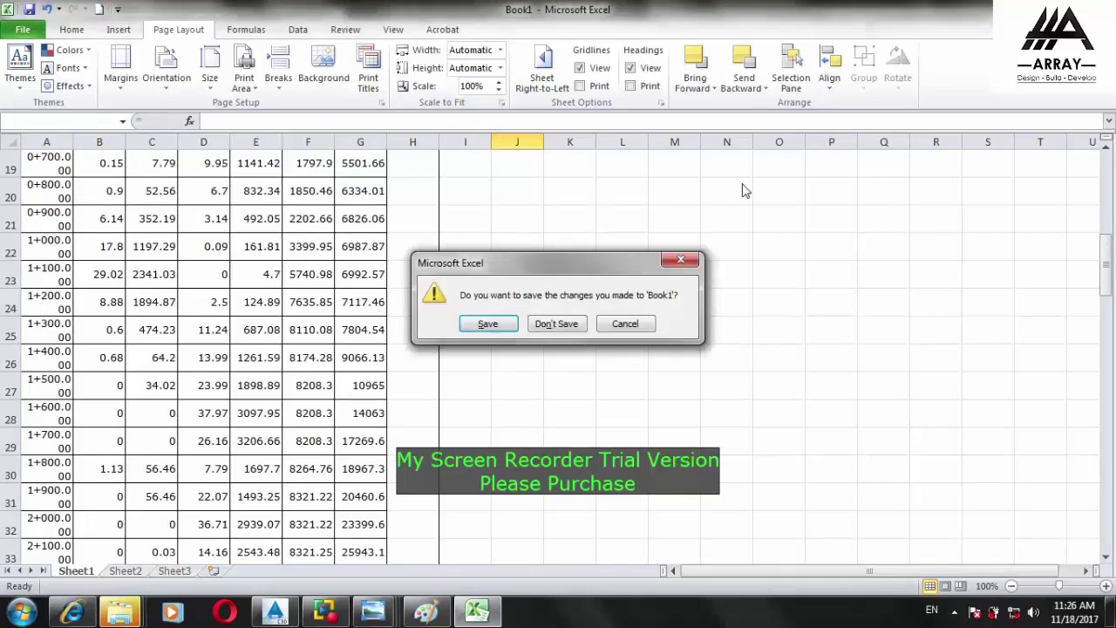
click(572, 321)
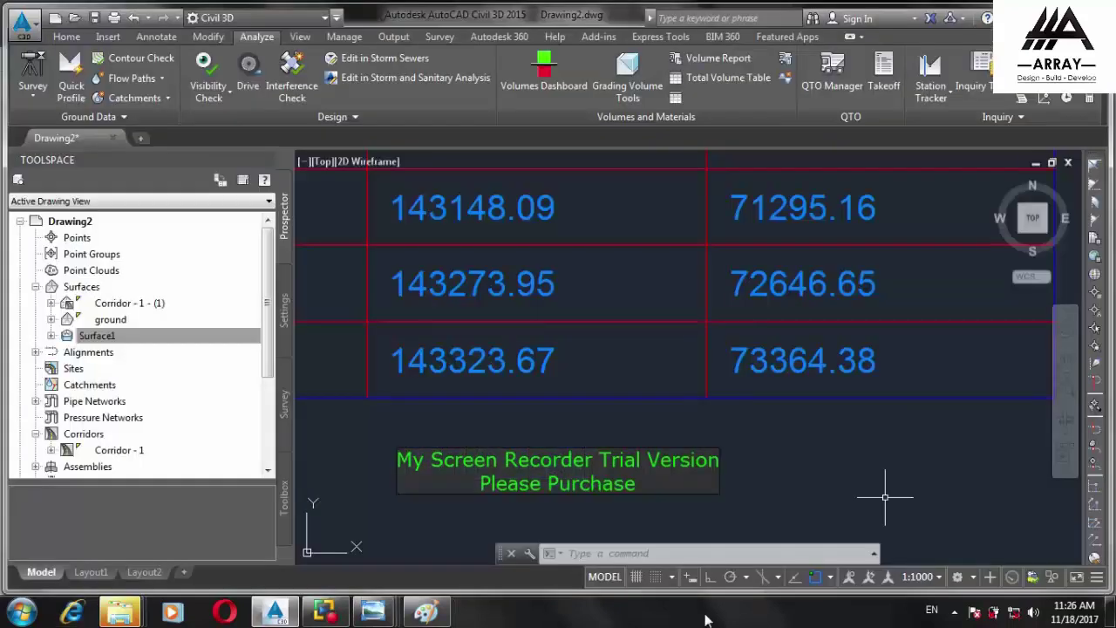
scroll(723, 329, down, 10)
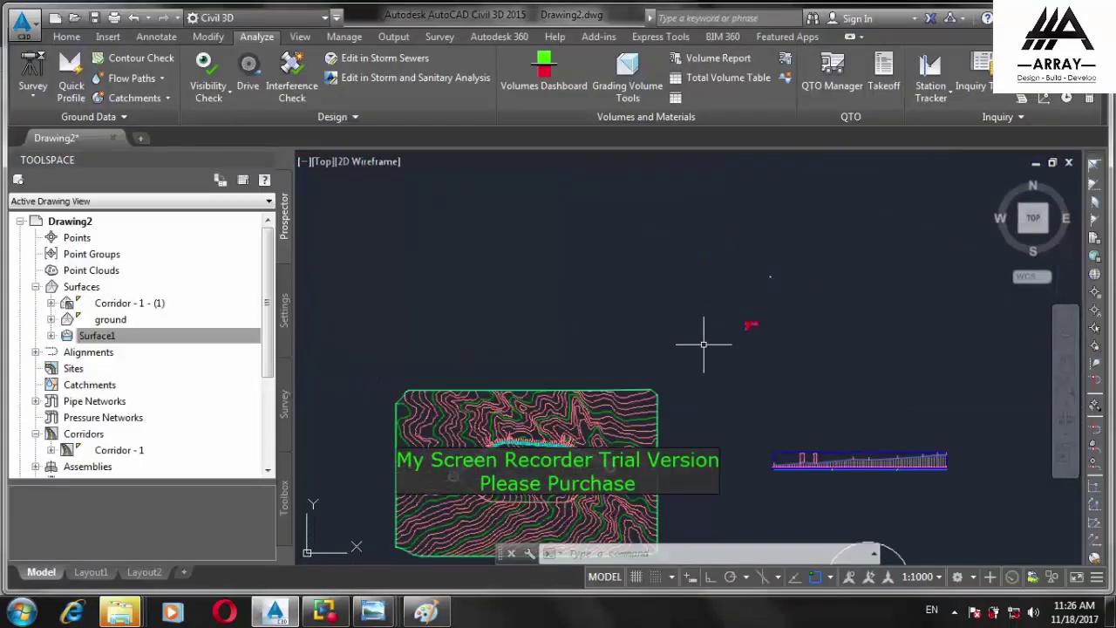
key(Escape)
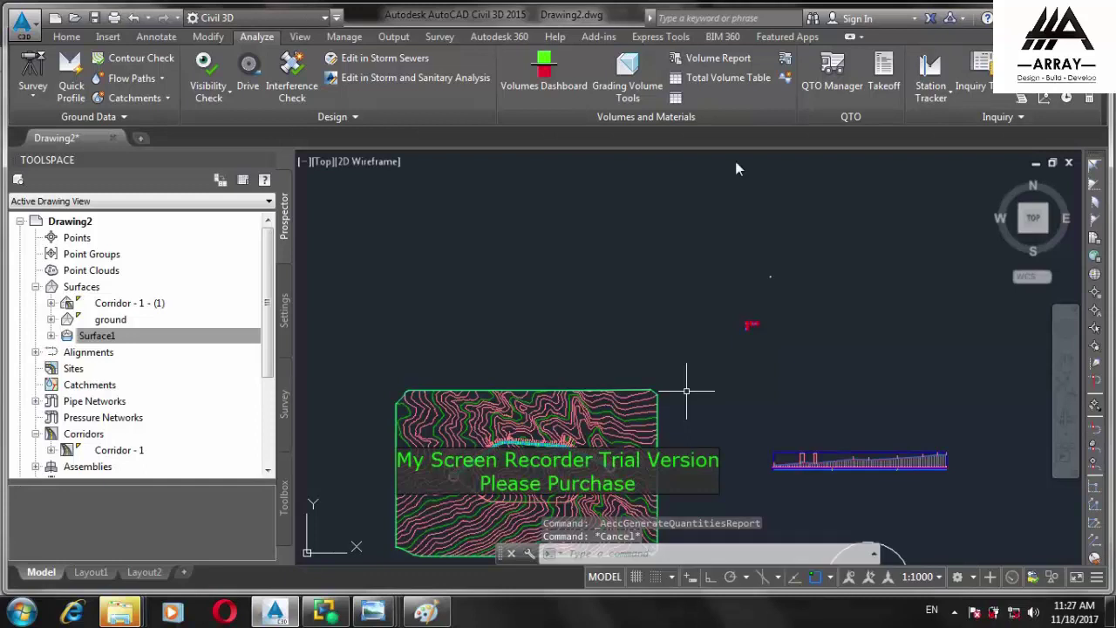
Open the material list of alignment RD-01's sample line group SL Collection - 1 and widen the Material Name column
click(786, 58)
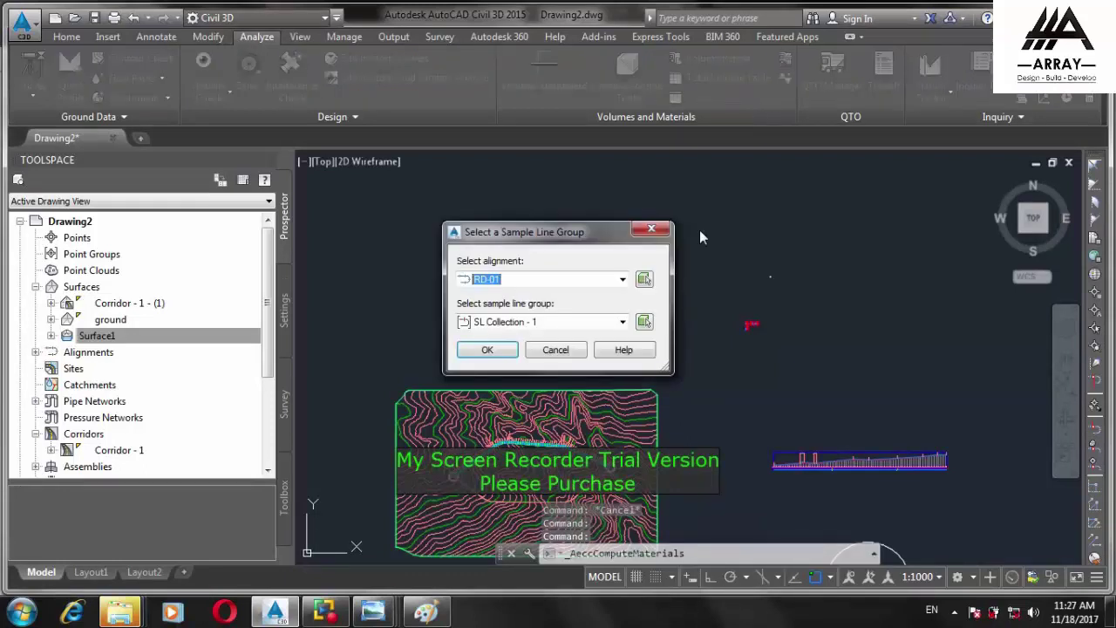
click(509, 357)
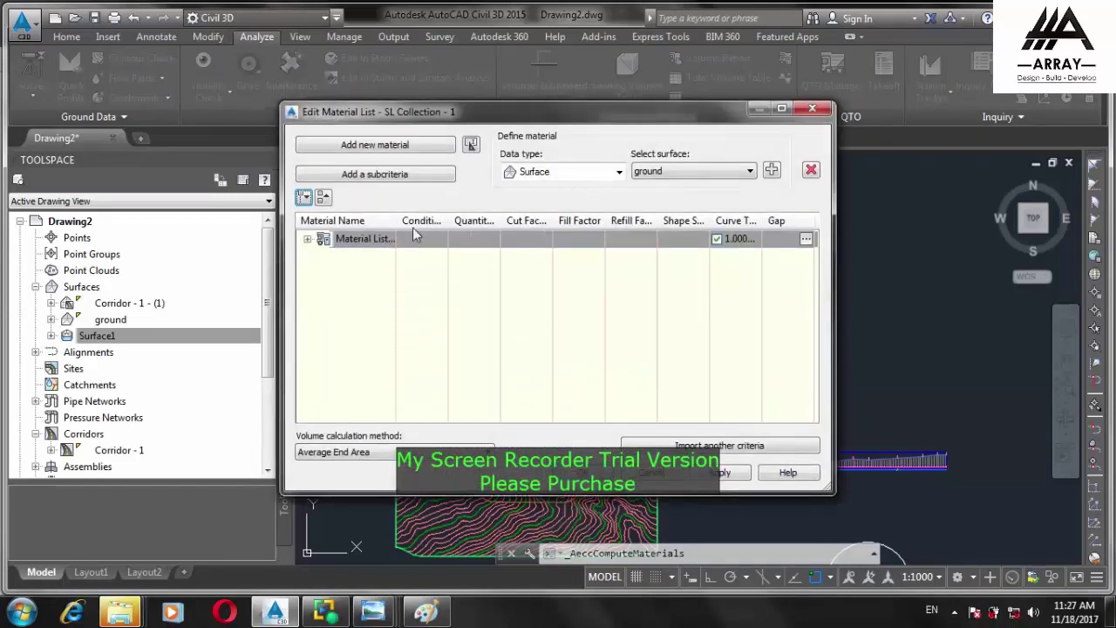
drag(397, 220, 438, 219)
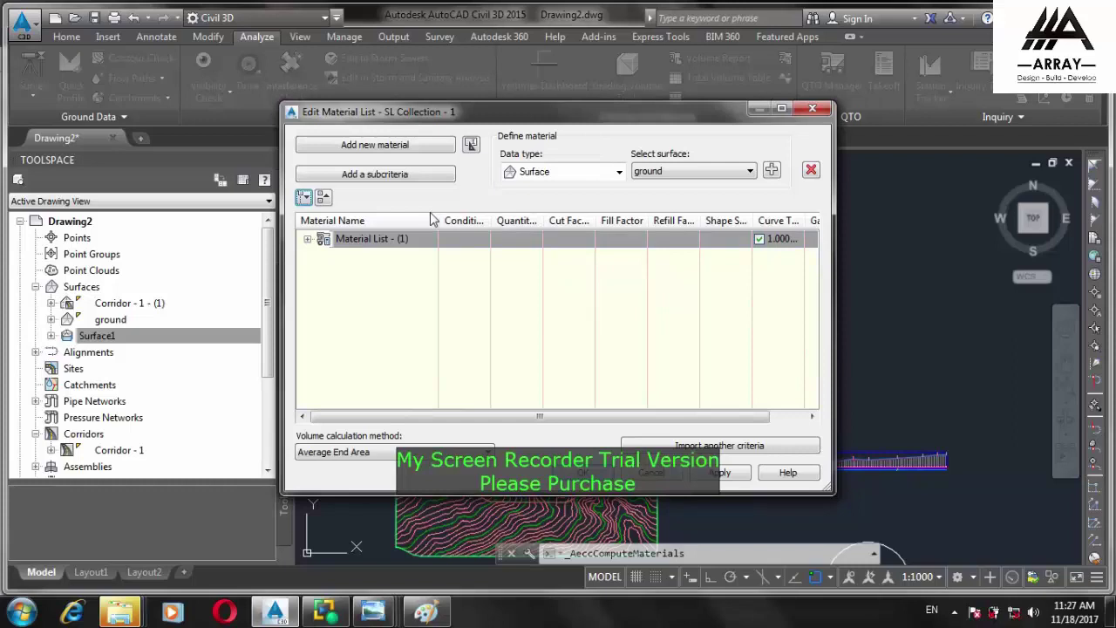
Start importing another quantity takeoff criteria and create a copy of the Material List criteria for it
click(721, 446)
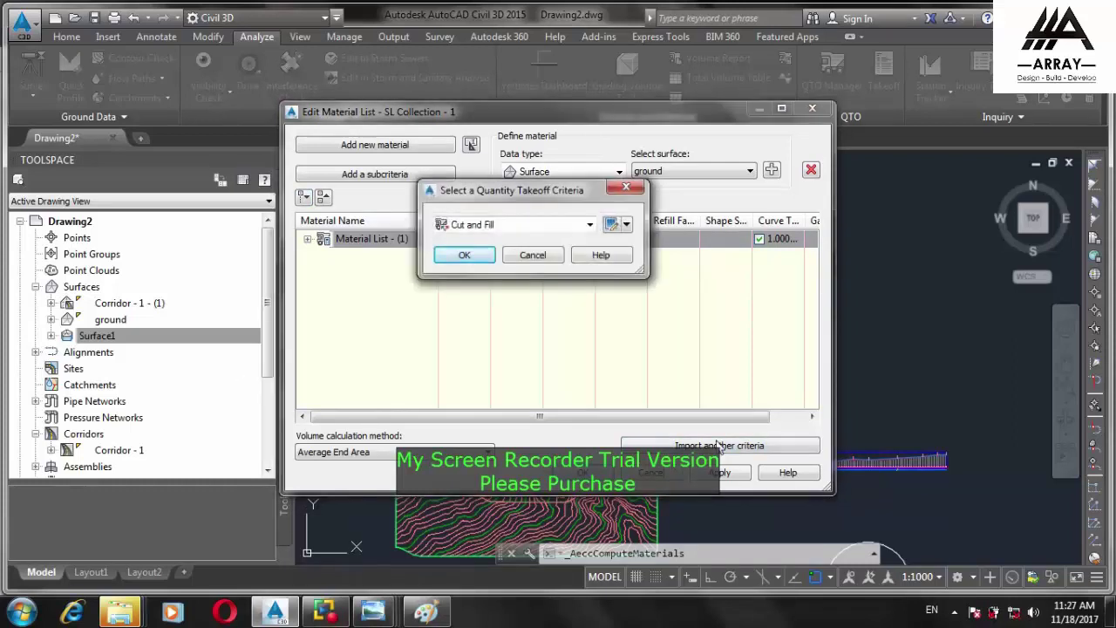
click(559, 224)
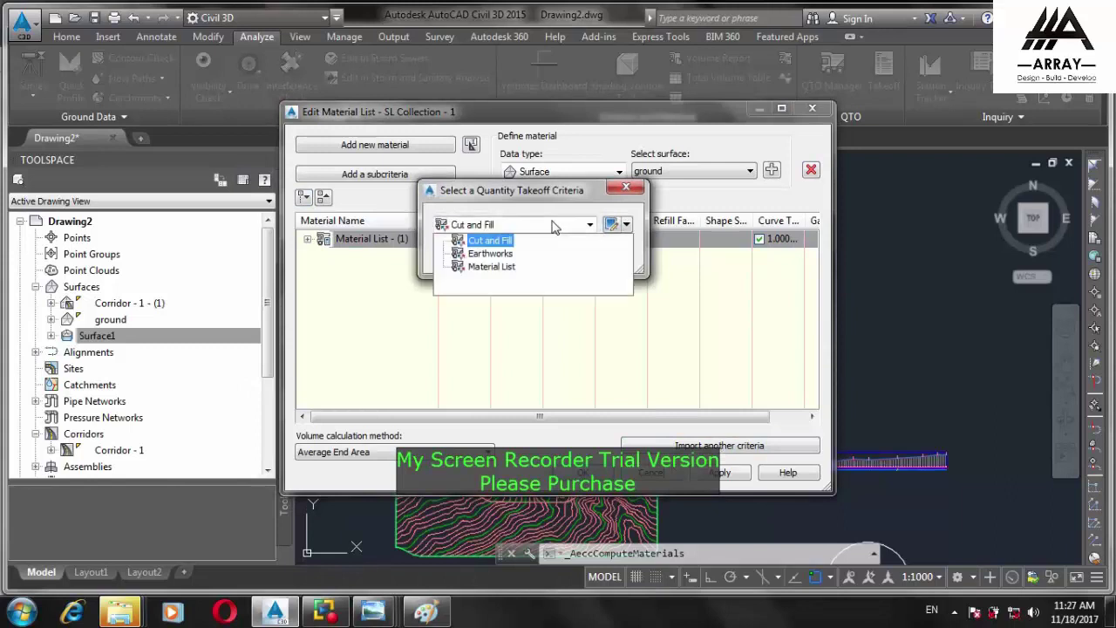
click(509, 270)
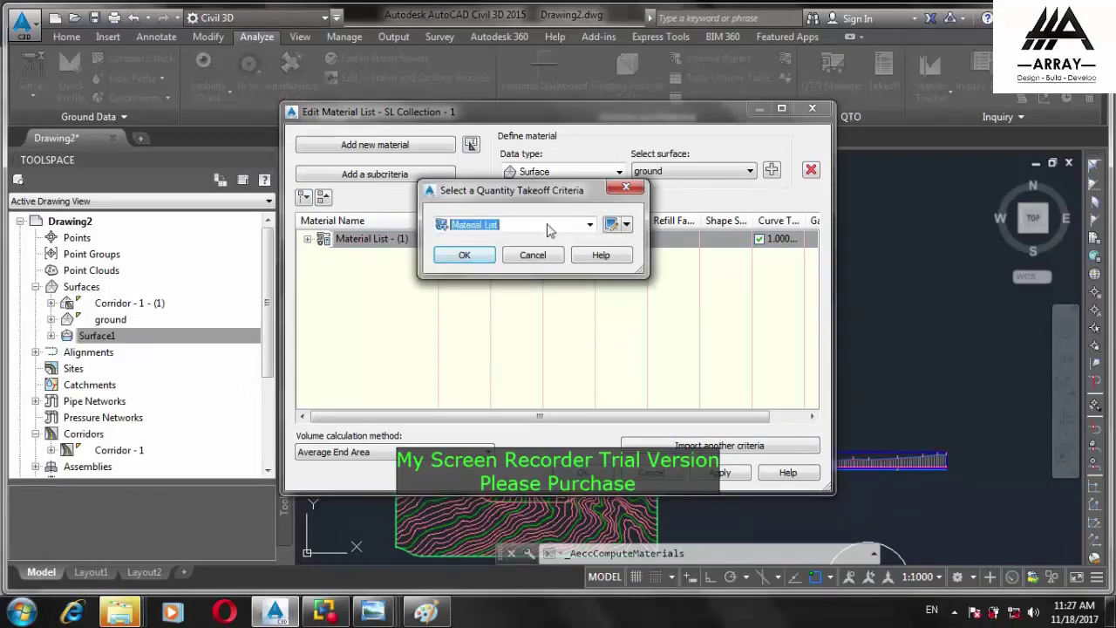
click(627, 225)
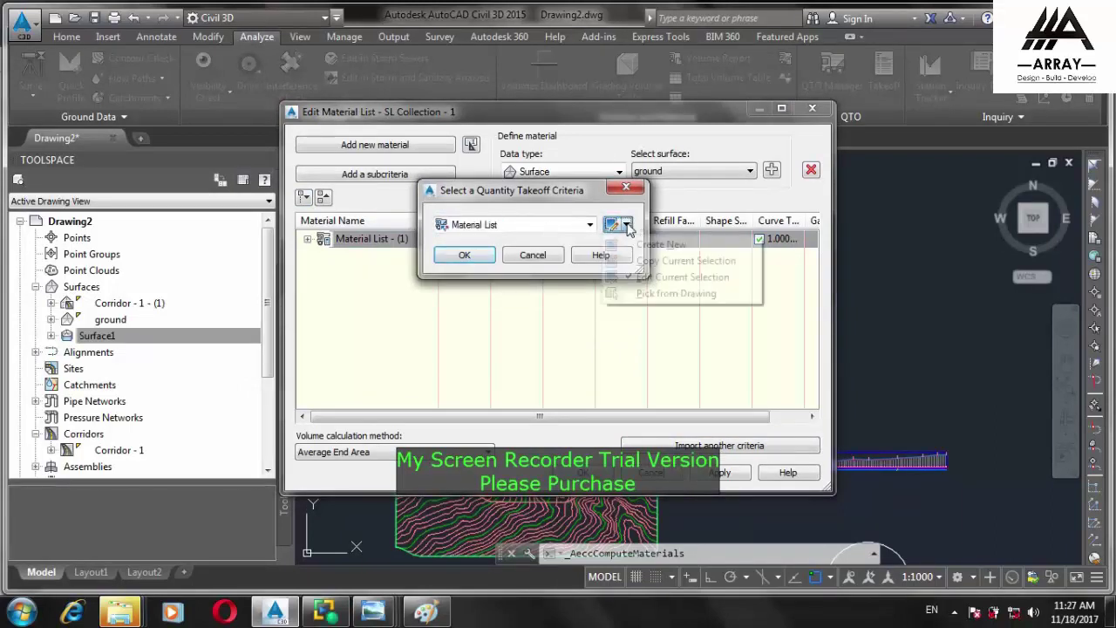
click(664, 264)
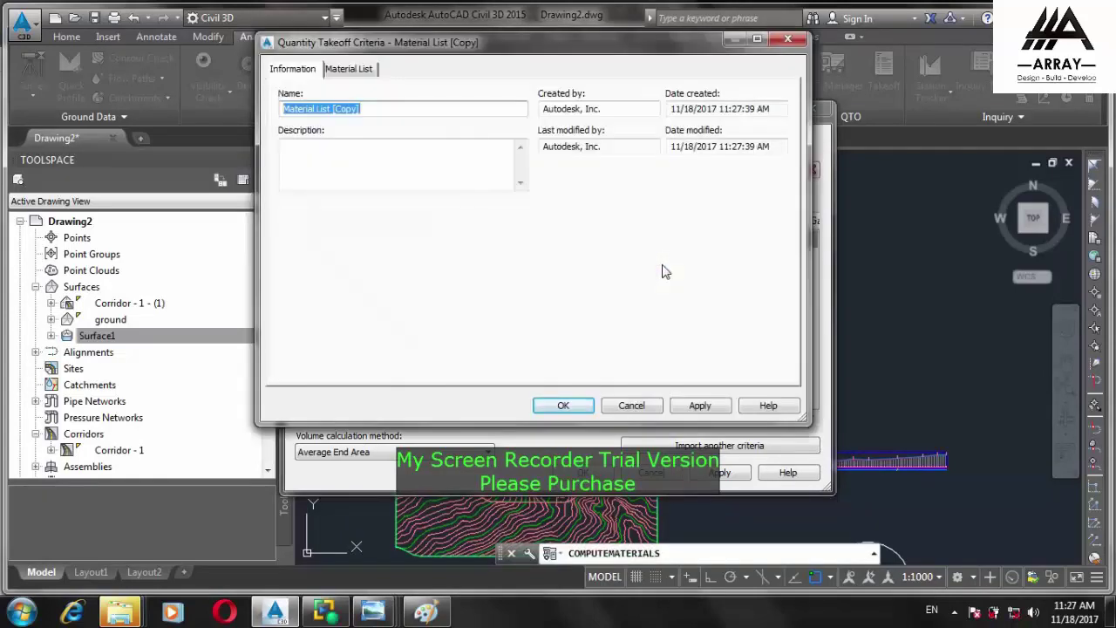
Rename the Pavement material in the copied criteria's material list to Pavement 1
click(376, 71)
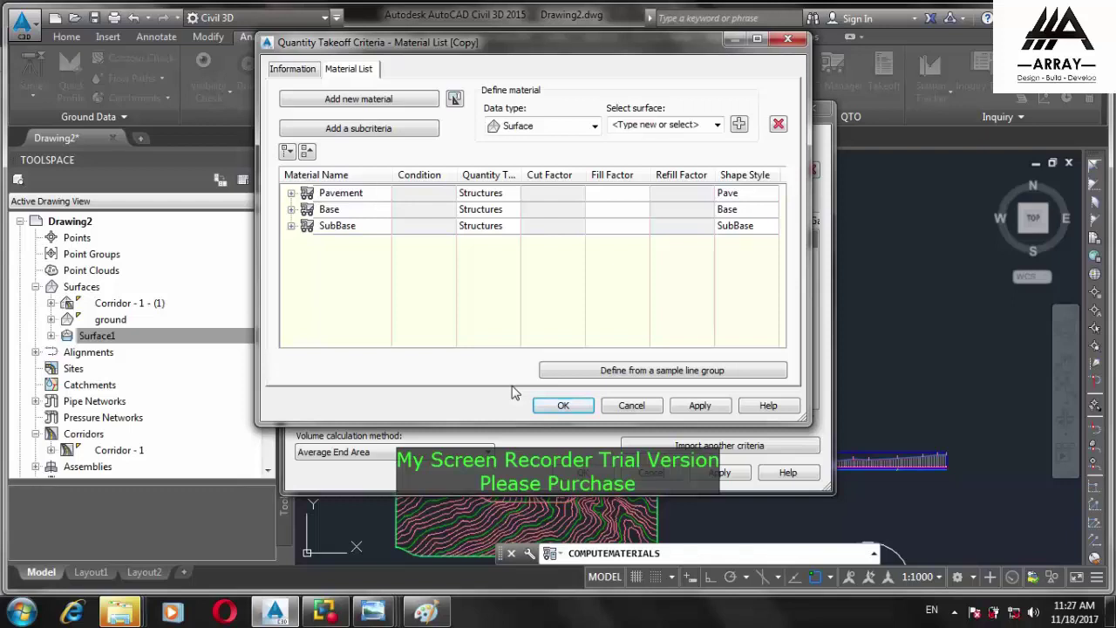
click(359, 194)
double_click(360, 193)
click(361, 194)
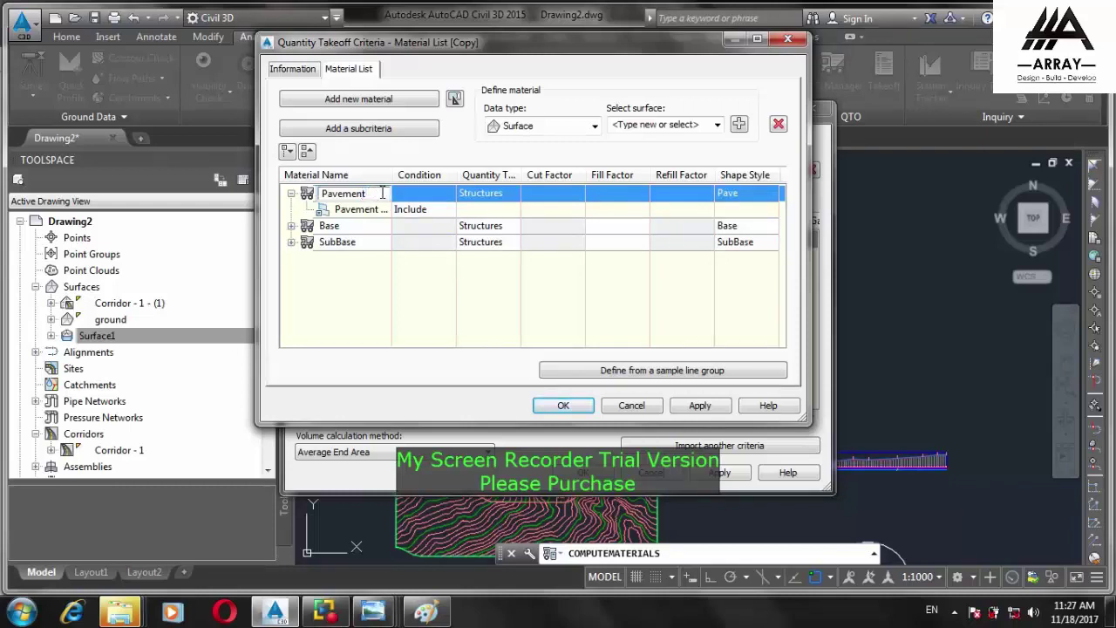
text(t 1)
key(Return)
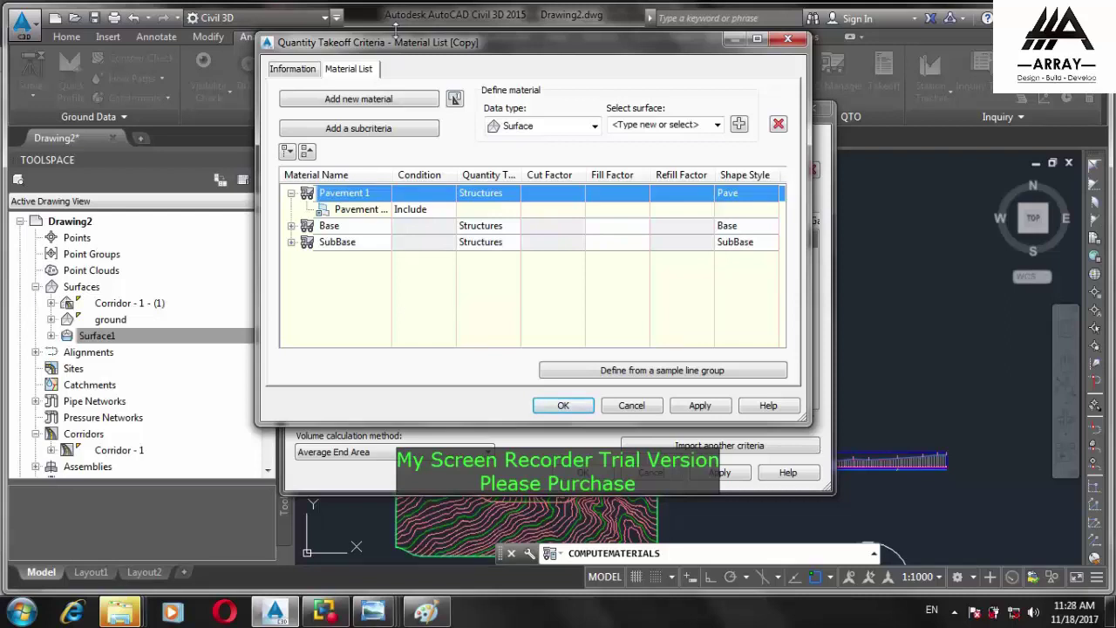
Add a new material named pavement 2 to the criteria and set its quantity type to Structures
click(365, 102)
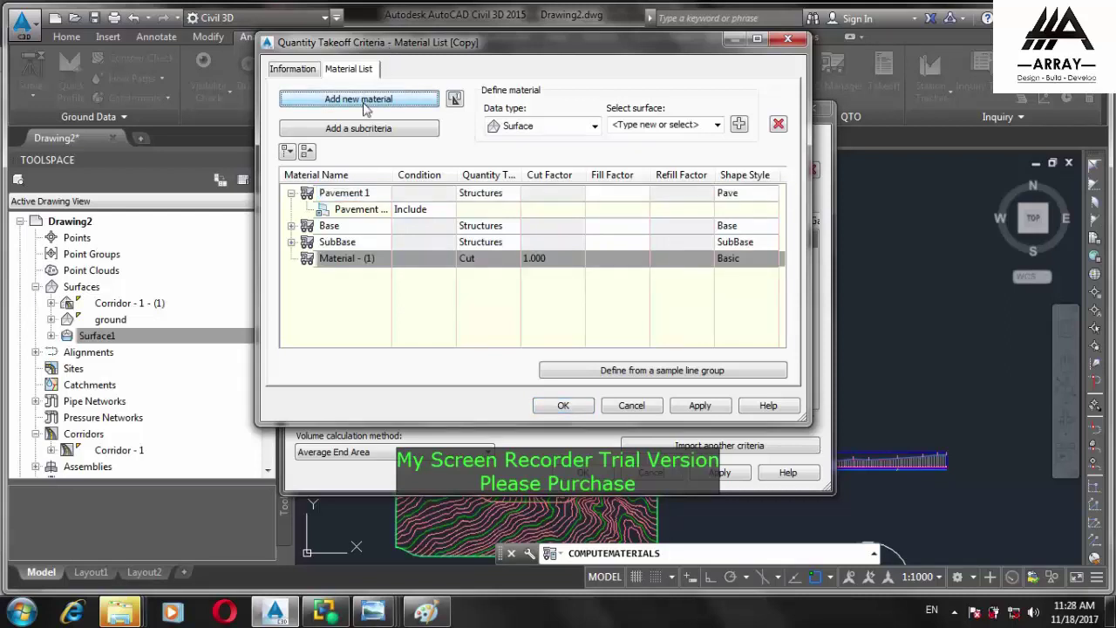
click(365, 260)
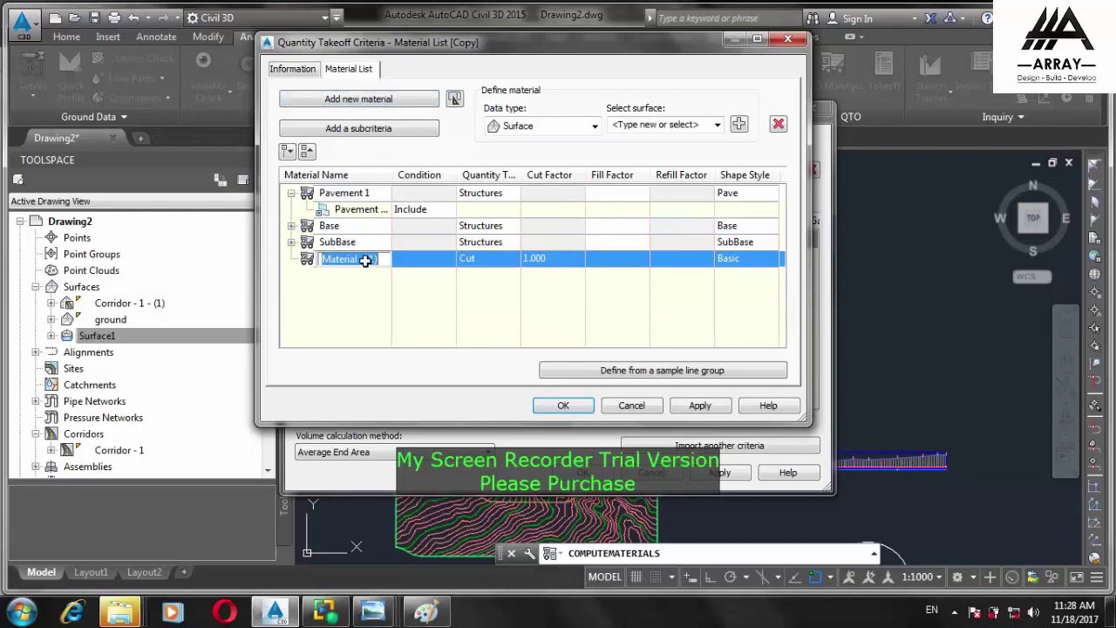
text(pave)
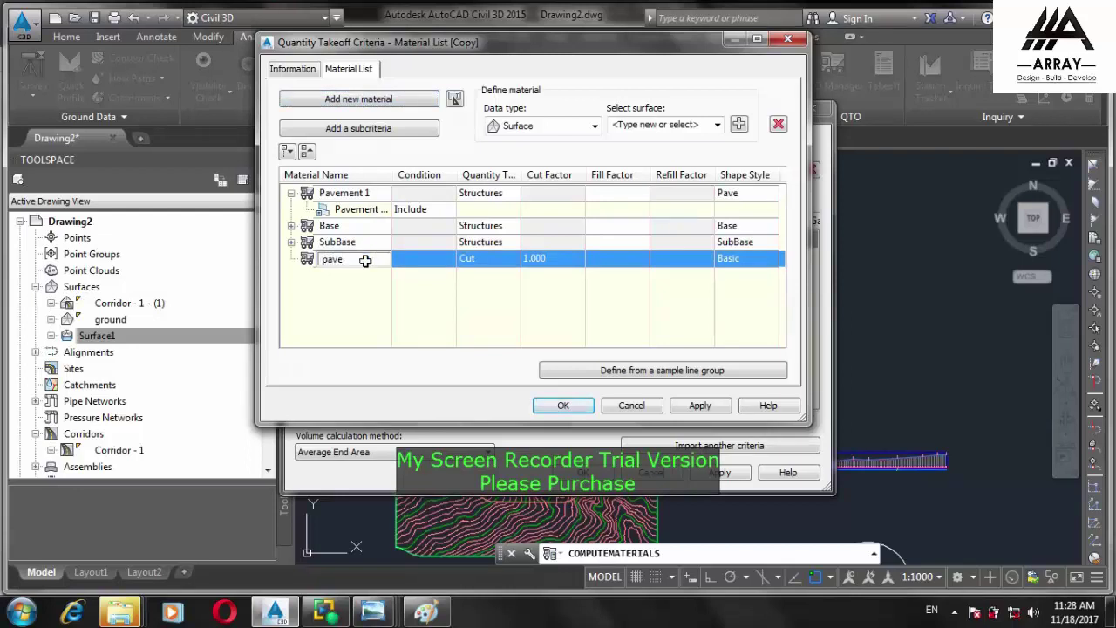
text(ment 2)
key(Return)
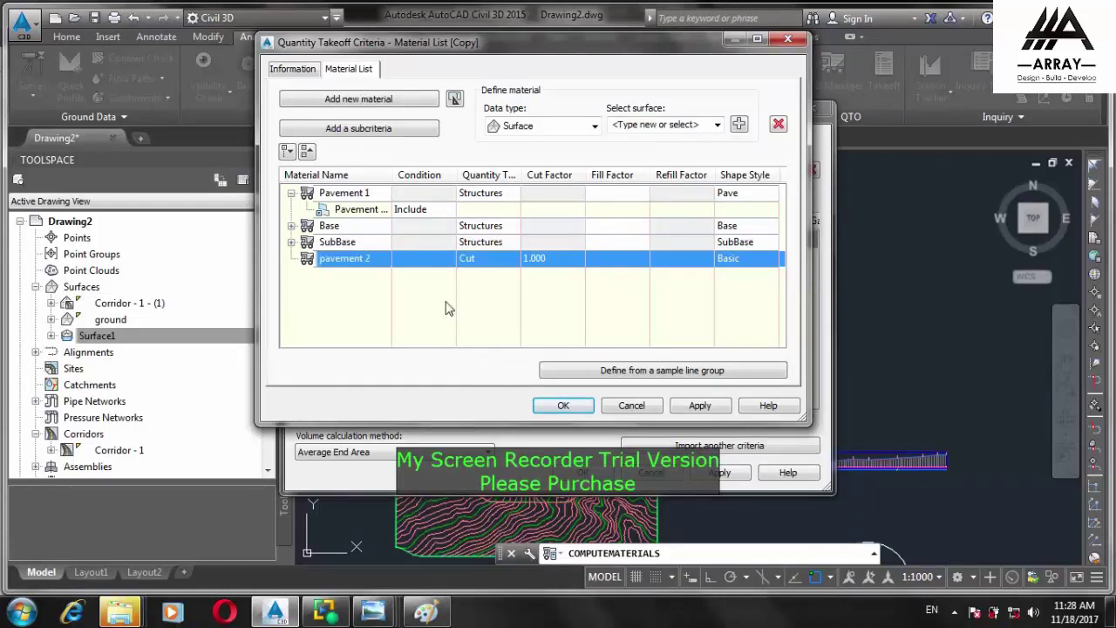
click(489, 255)
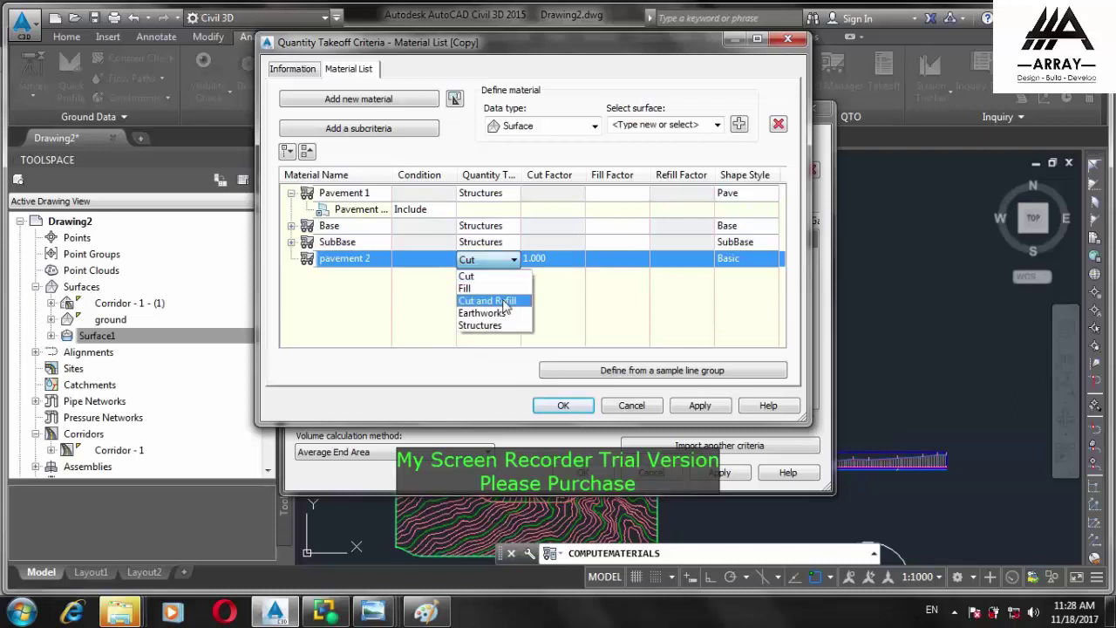
click(490, 326)
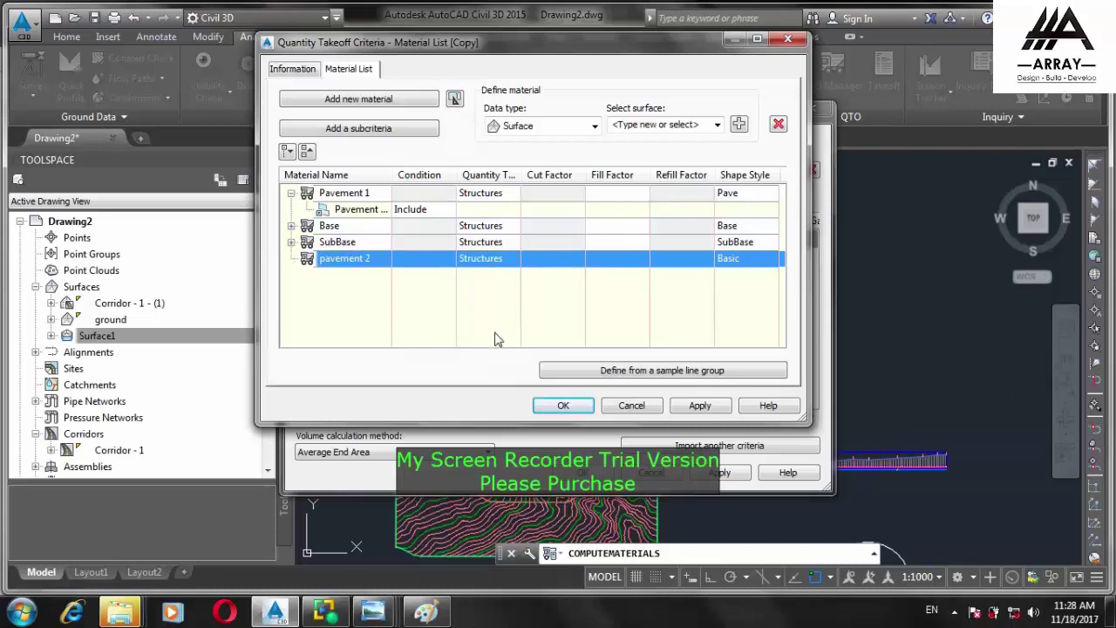
Add the corridor shape Pave2 to the pavement 2 material and accept the copied takeoff criteria
click(559, 127)
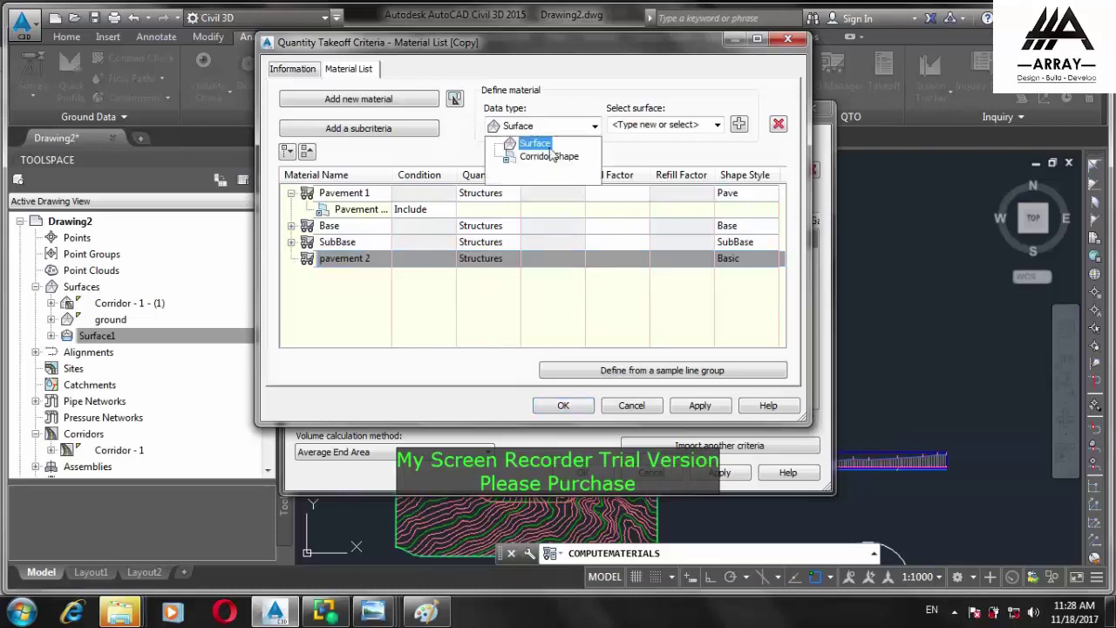
click(559, 157)
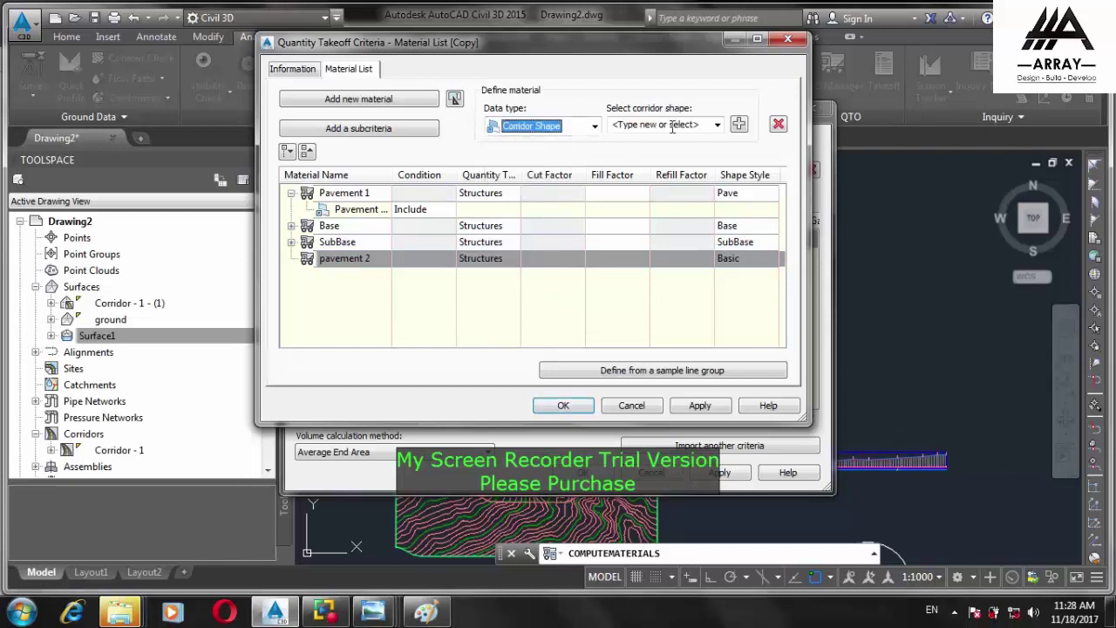
click(716, 125)
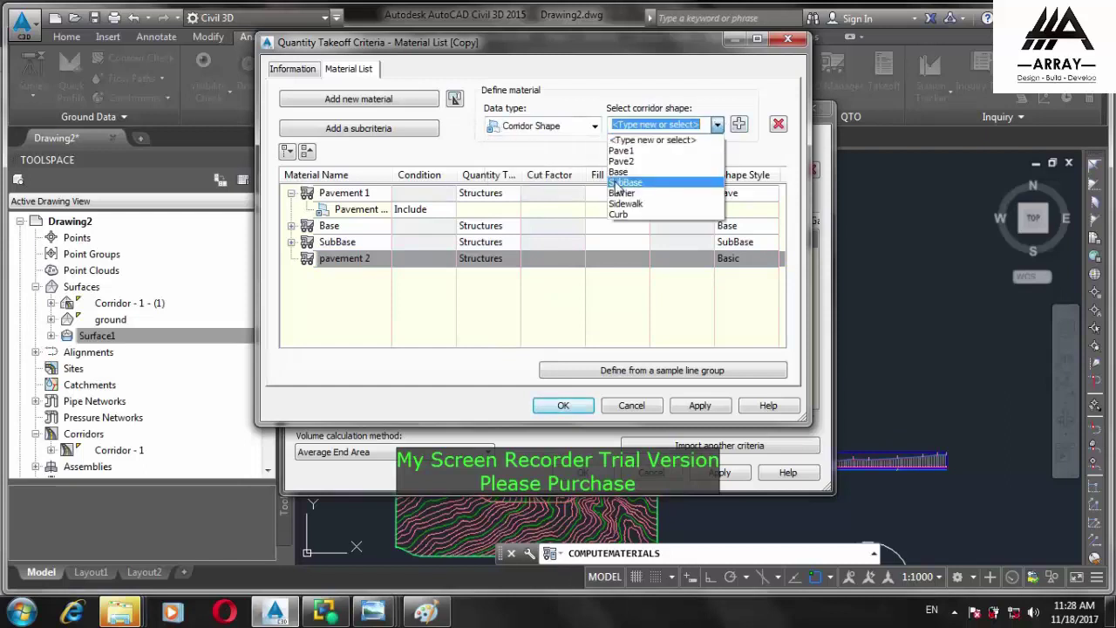
click(653, 162)
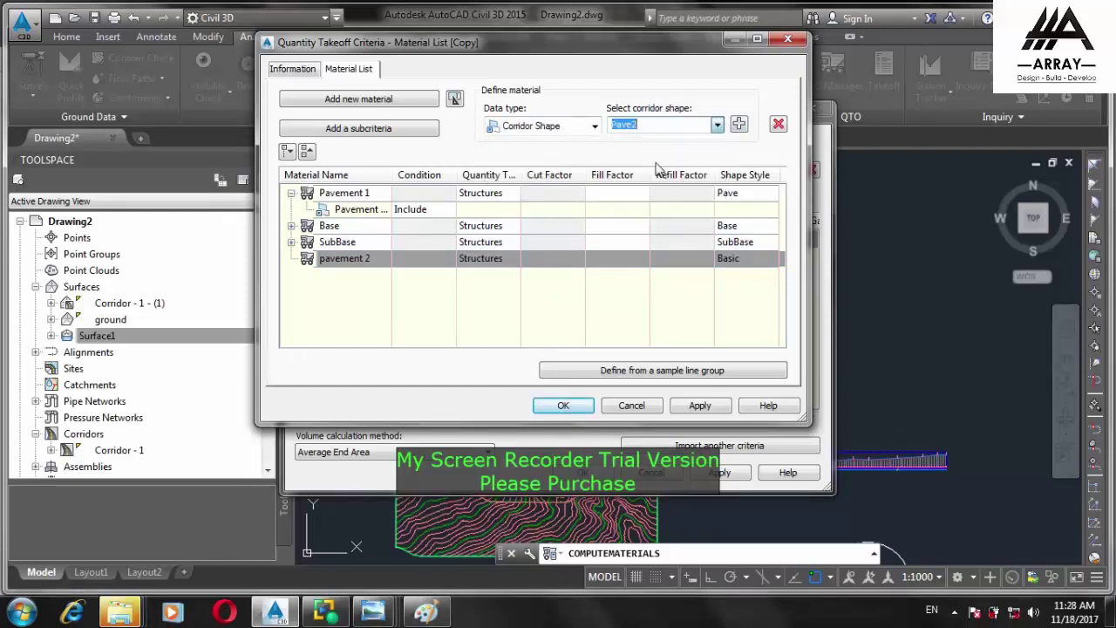
click(739, 125)
click(335, 306)
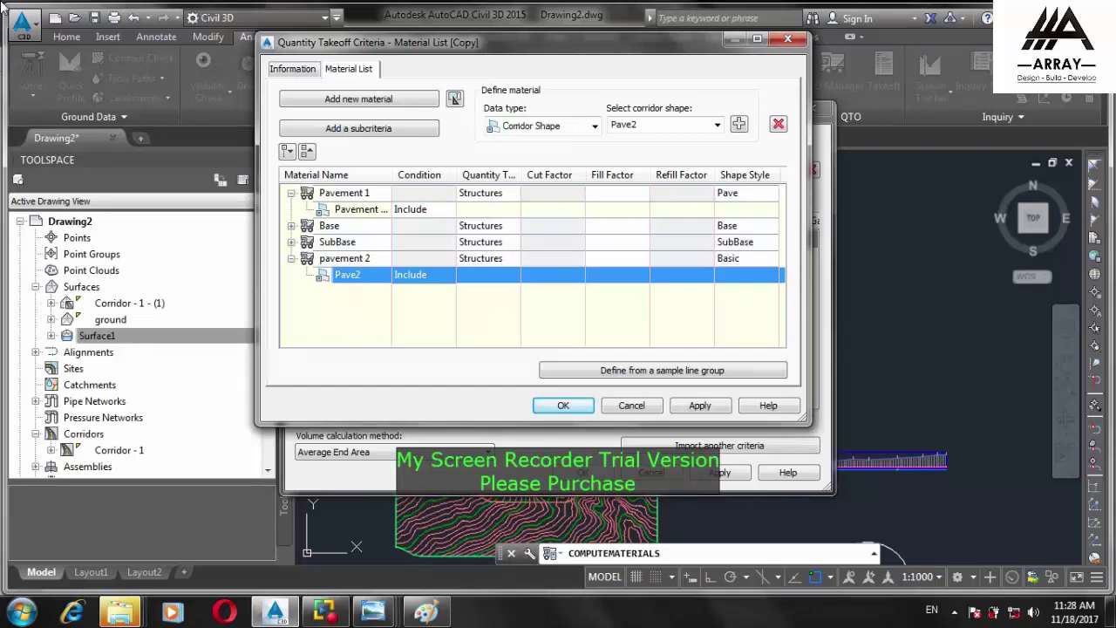
click(553, 410)
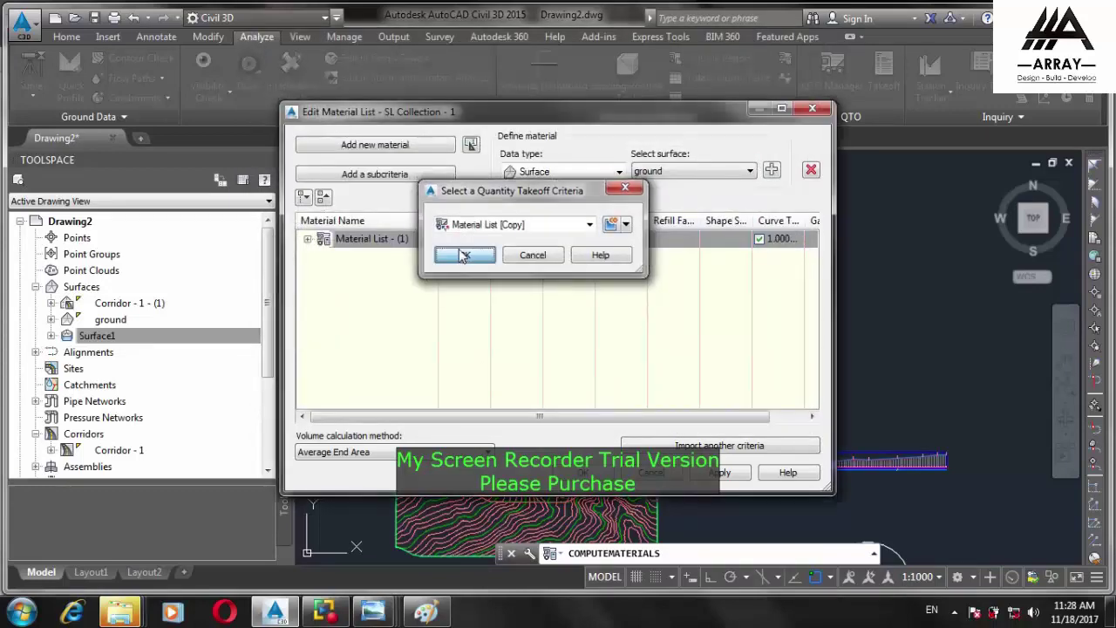
Accept the copied criteria and map Pavement Material to Corridor - 1 Pave1 and Base Material to Corridor - 1 Base
click(465, 255)
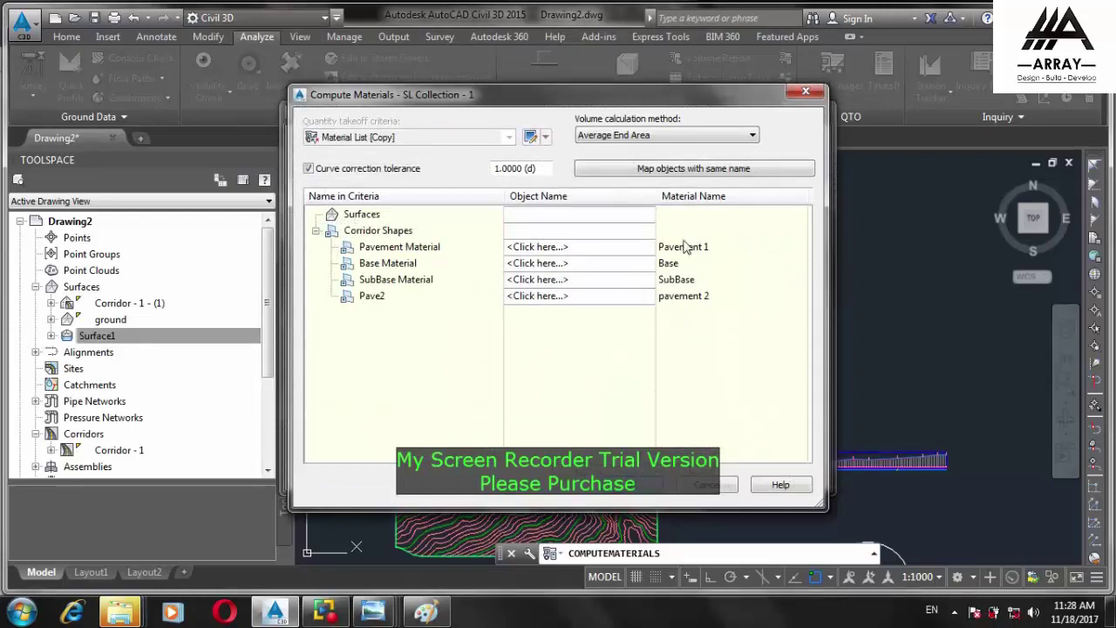
click(599, 250)
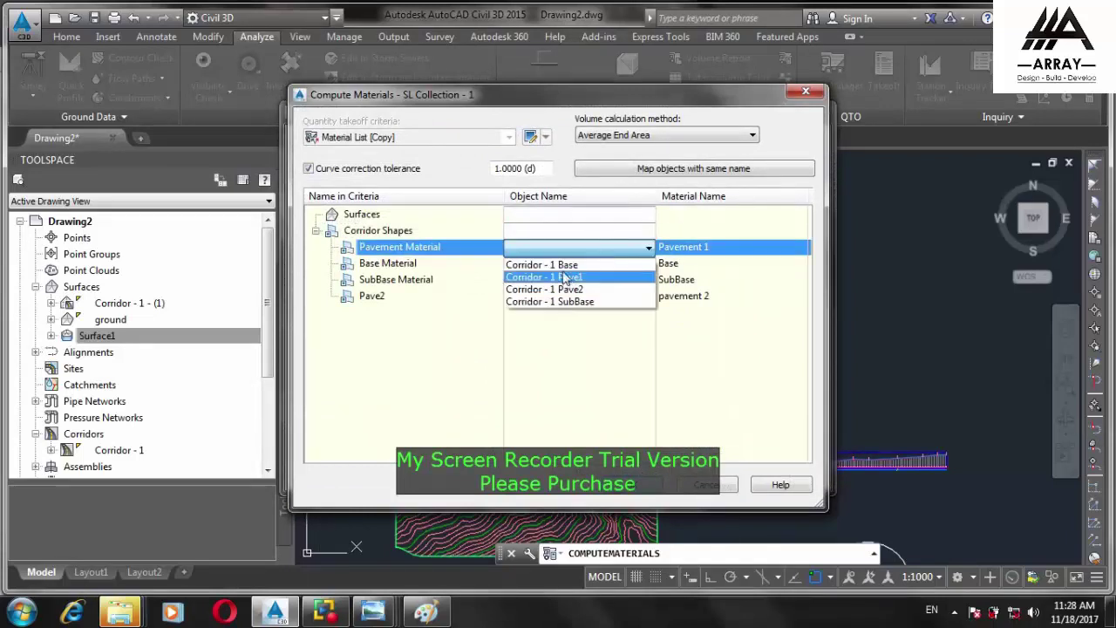
click(569, 277)
click(577, 269)
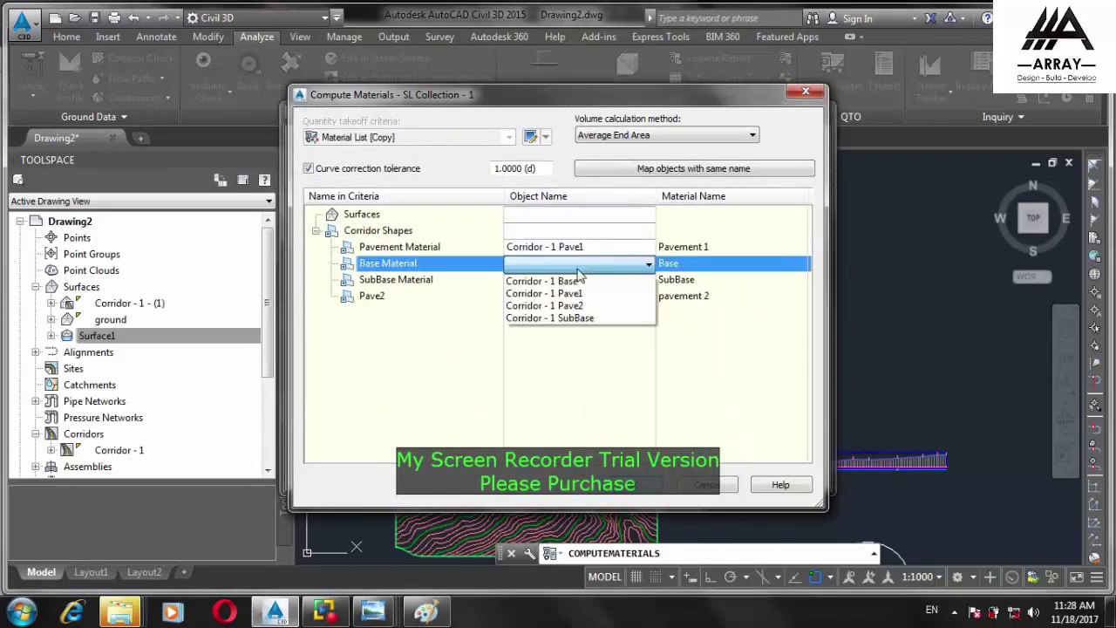
click(580, 285)
Map SubBase Material to Corridor - 1 SubBase and Pave2 to Corridor - 1 Pave2, and accept the computed material list
click(579, 285)
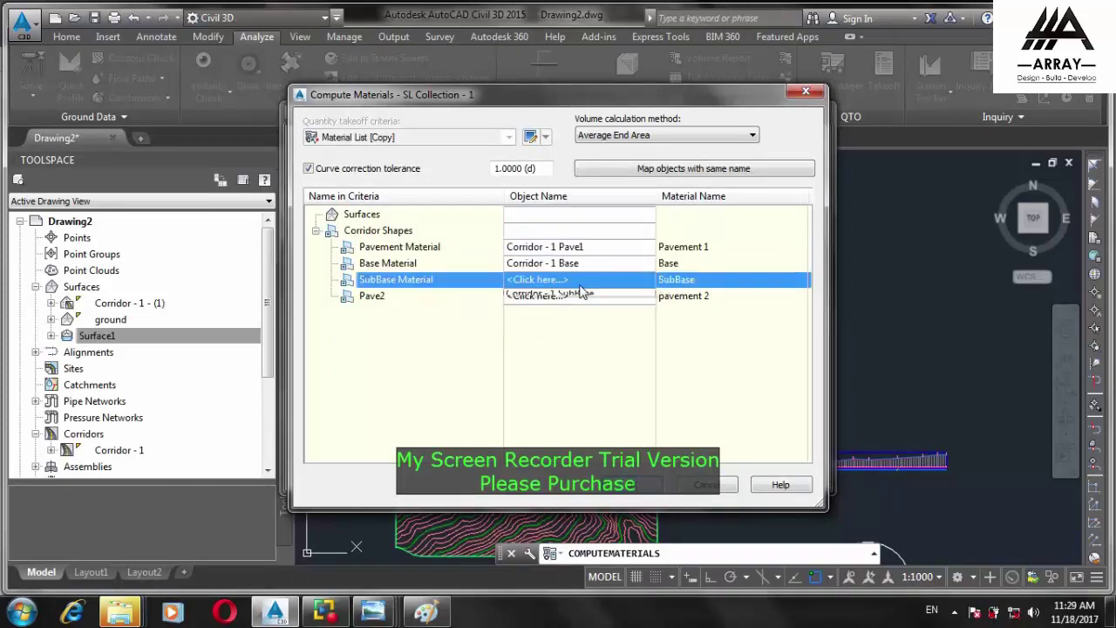
click(583, 334)
click(593, 298)
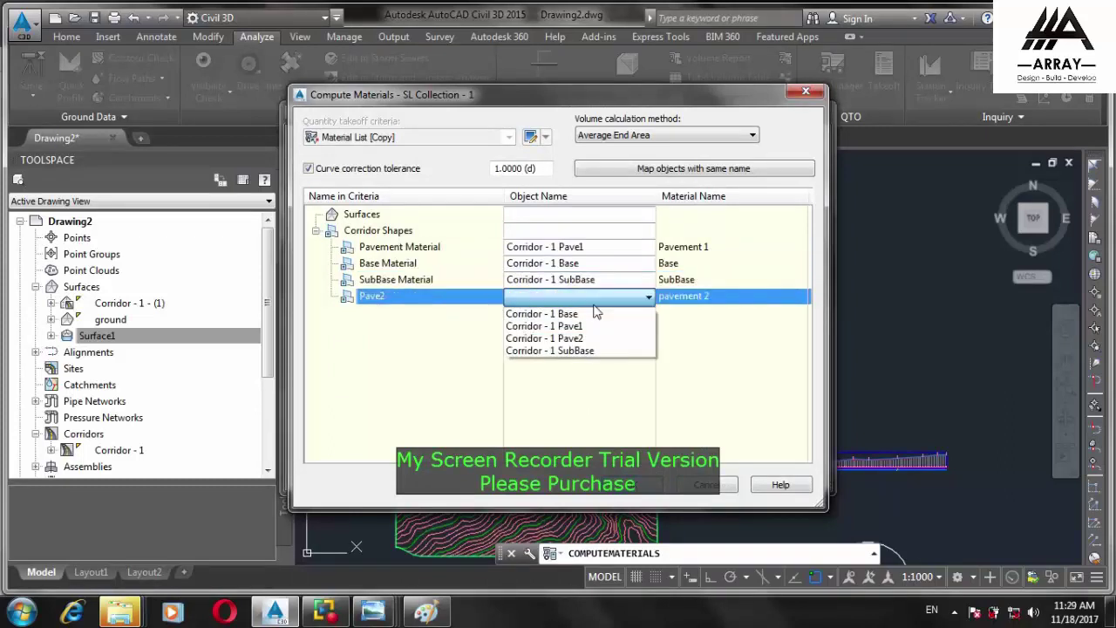
click(591, 341)
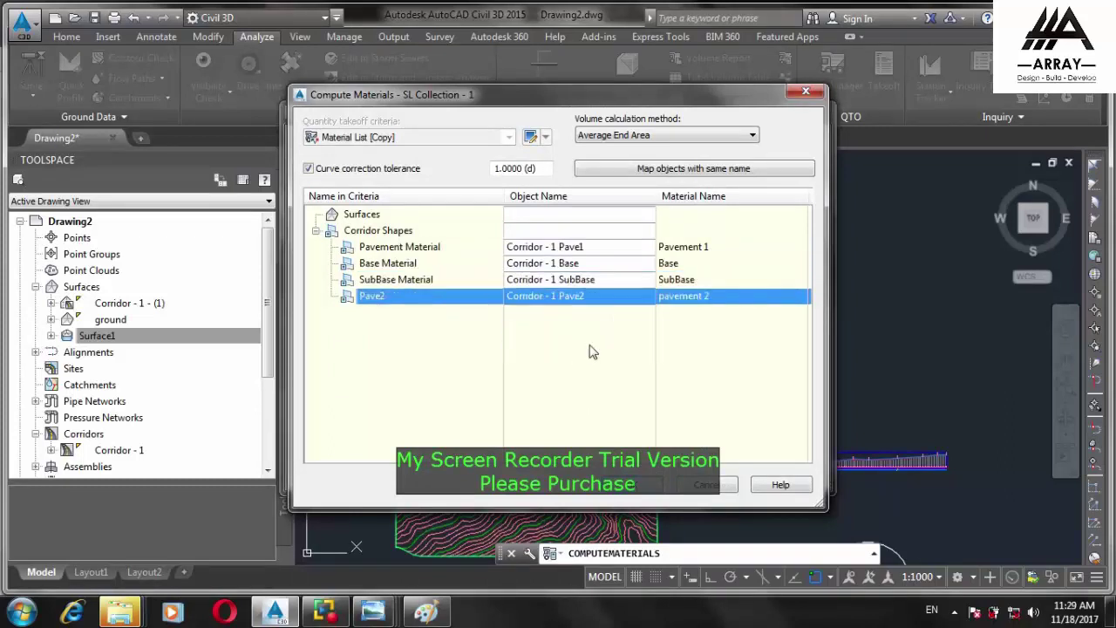
click(643, 490)
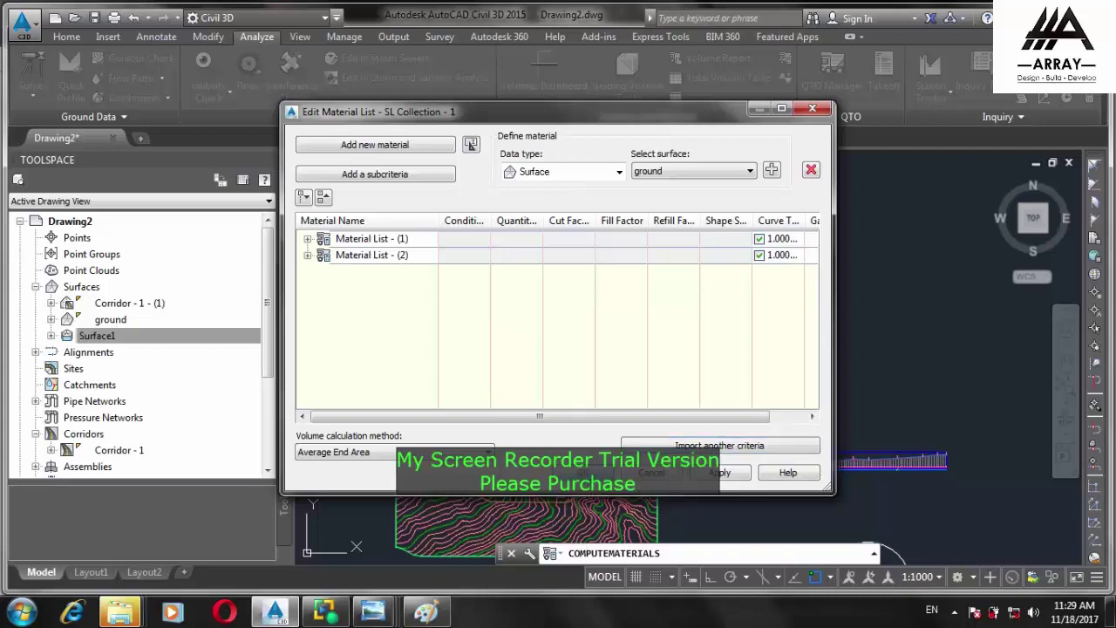
click(585, 472)
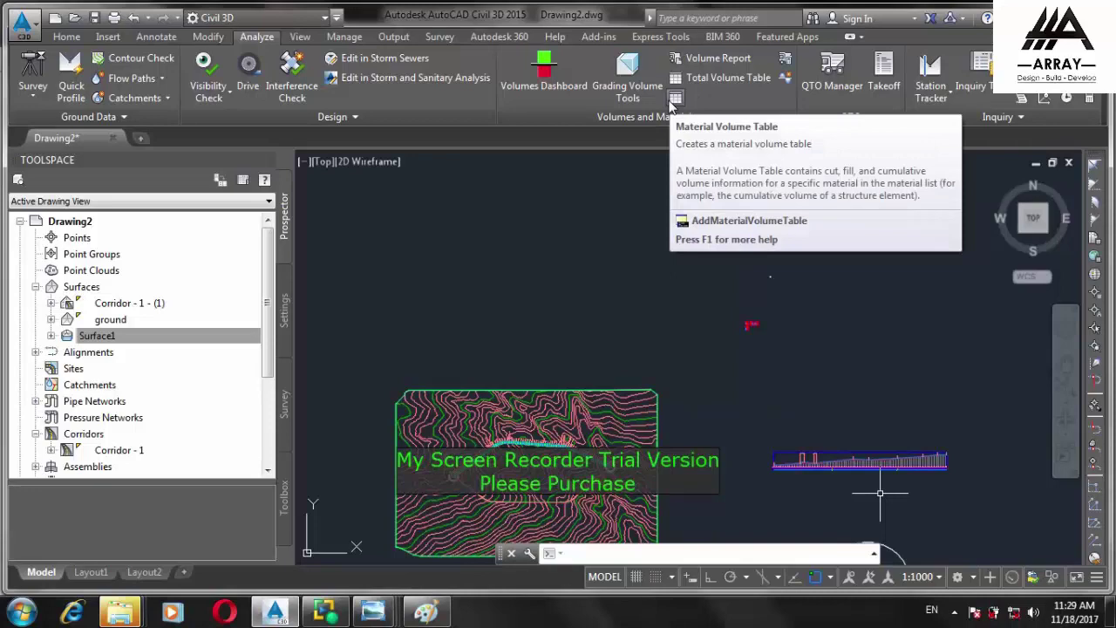
Create a material volume table for Pavement 1 from Material List - (2) and place it in the empty area above the profile view
click(676, 103)
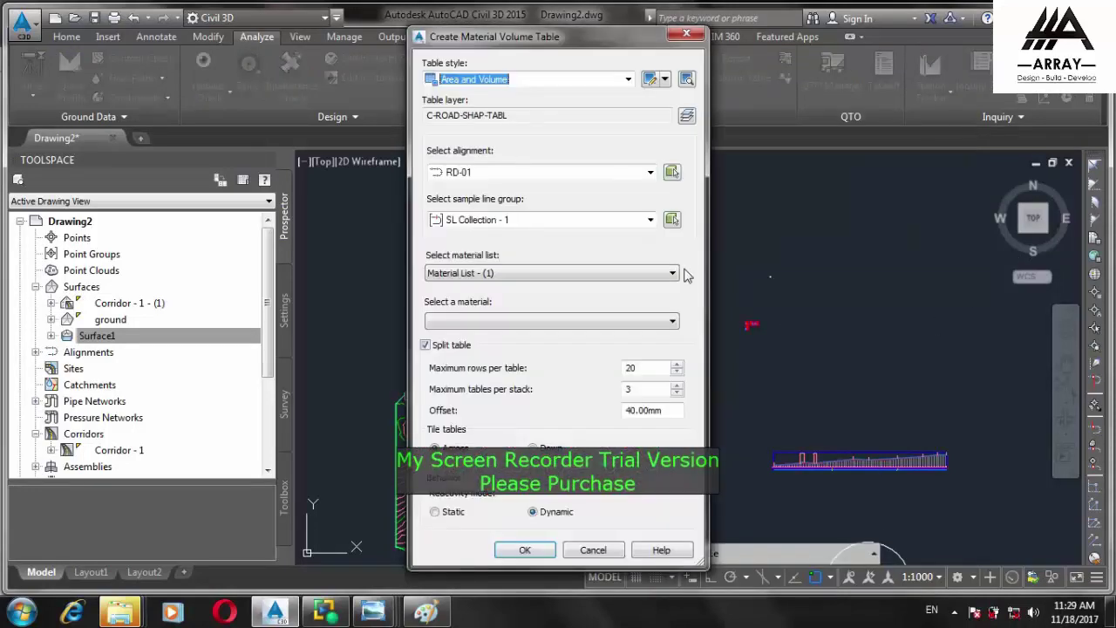
click(554, 273)
click(519, 288)
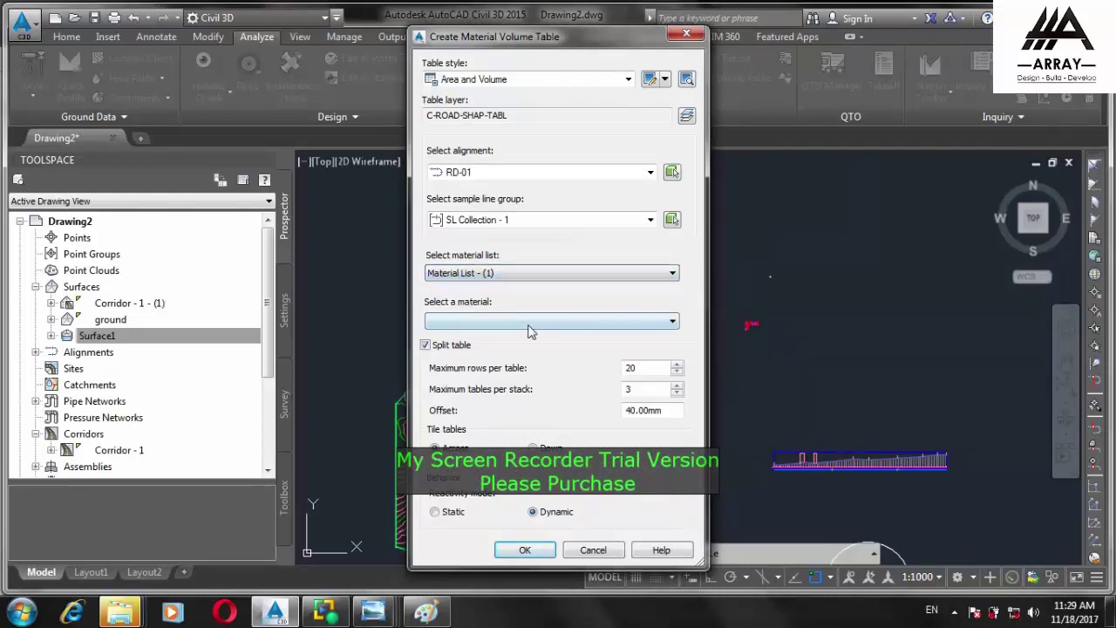
click(533, 273)
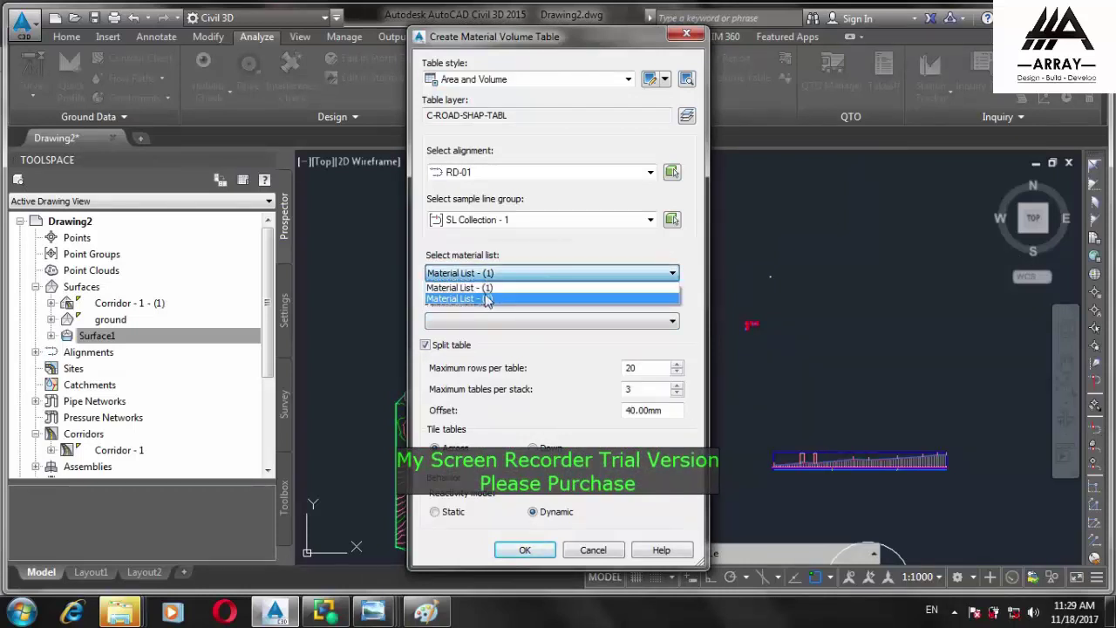
click(489, 295)
click(508, 321)
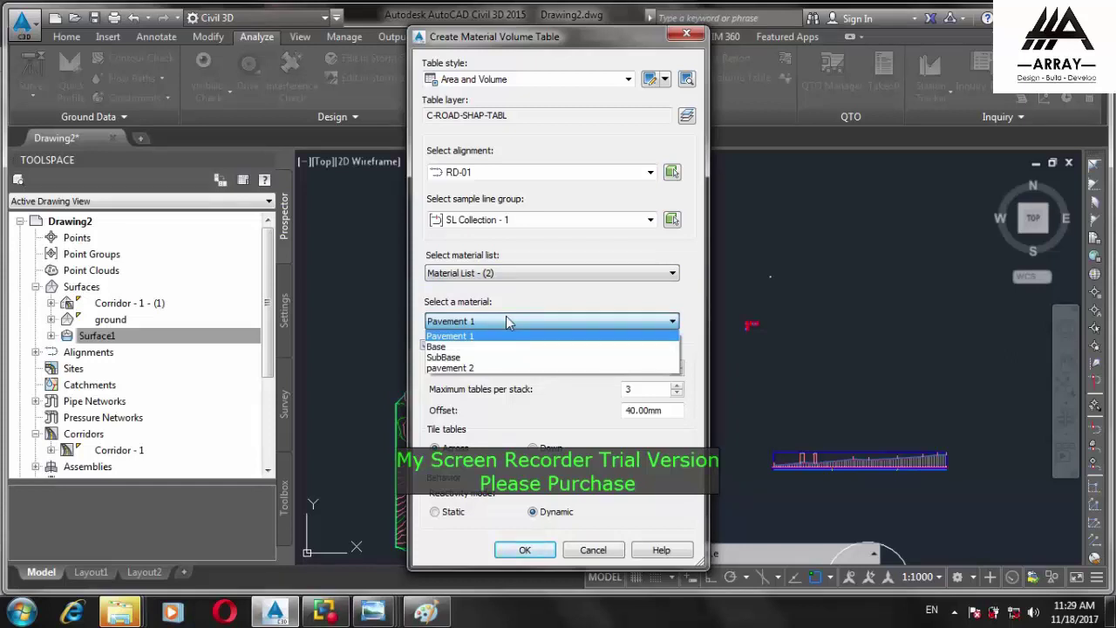
click(480, 336)
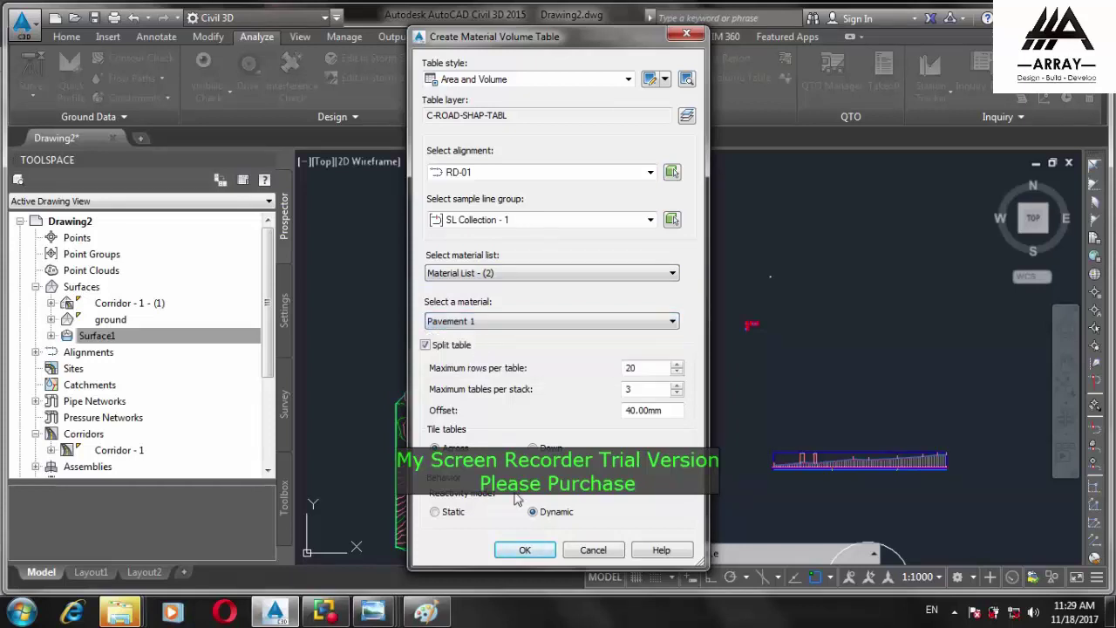
click(526, 547)
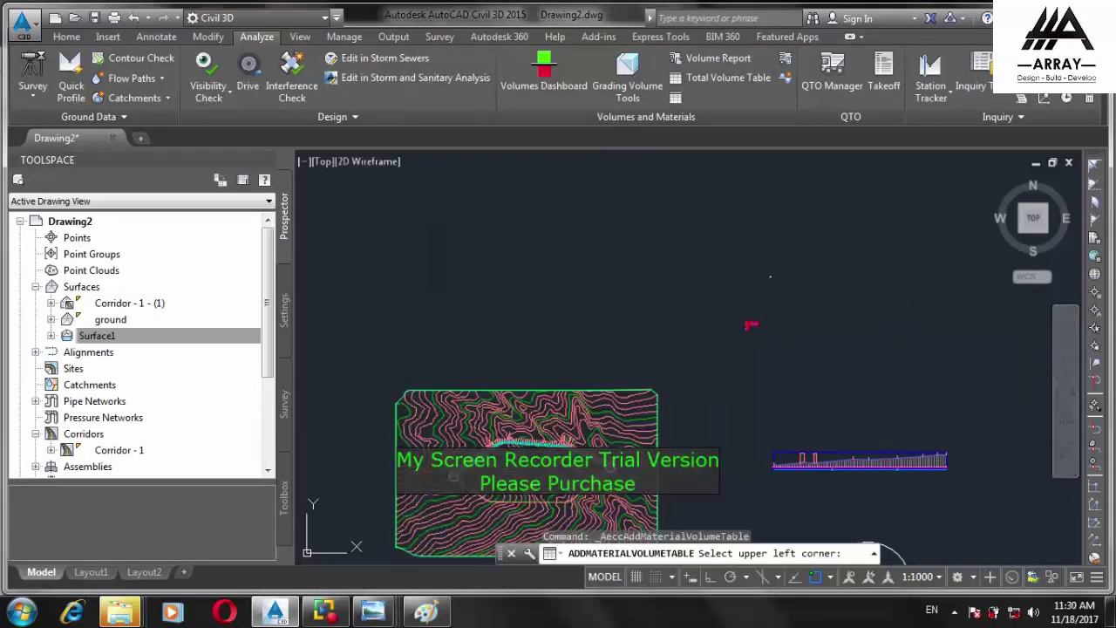
click(880, 299)
Open the properties of the Pavement 1 volume table and create a copy of its Area and Volume table style
scroll(872, 344, up, 6)
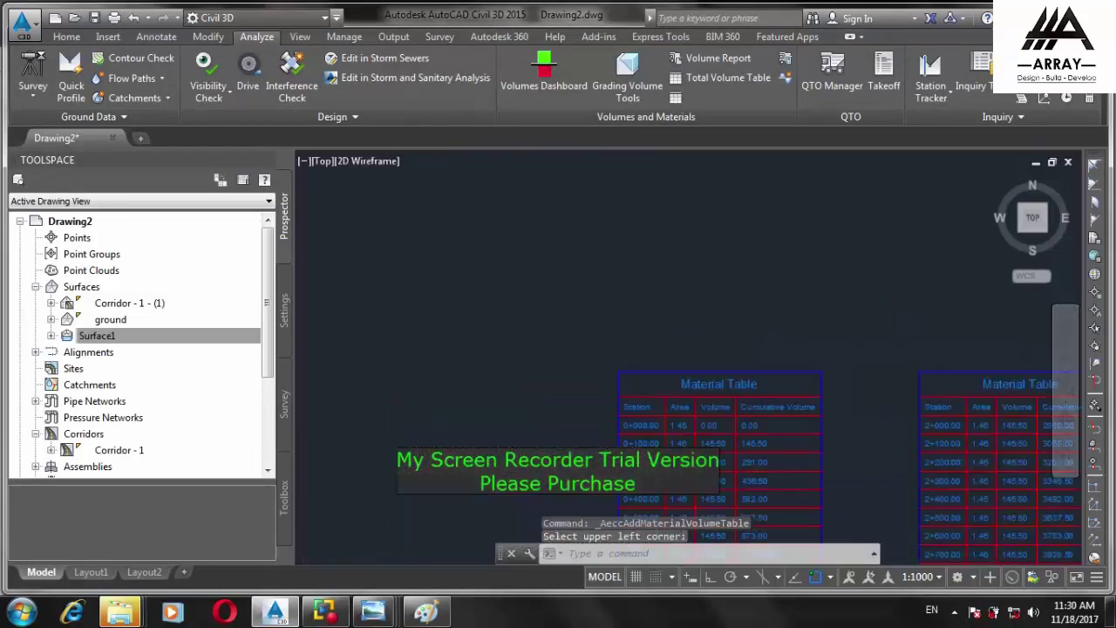
scroll(789, 378, down, 3)
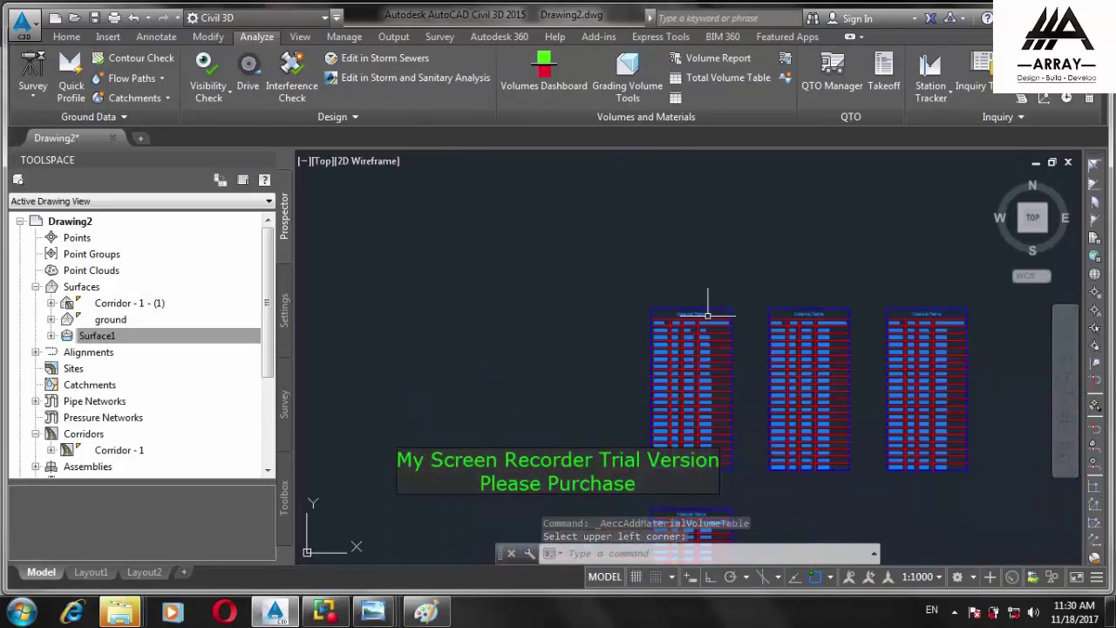
scroll(672, 374, up, 4)
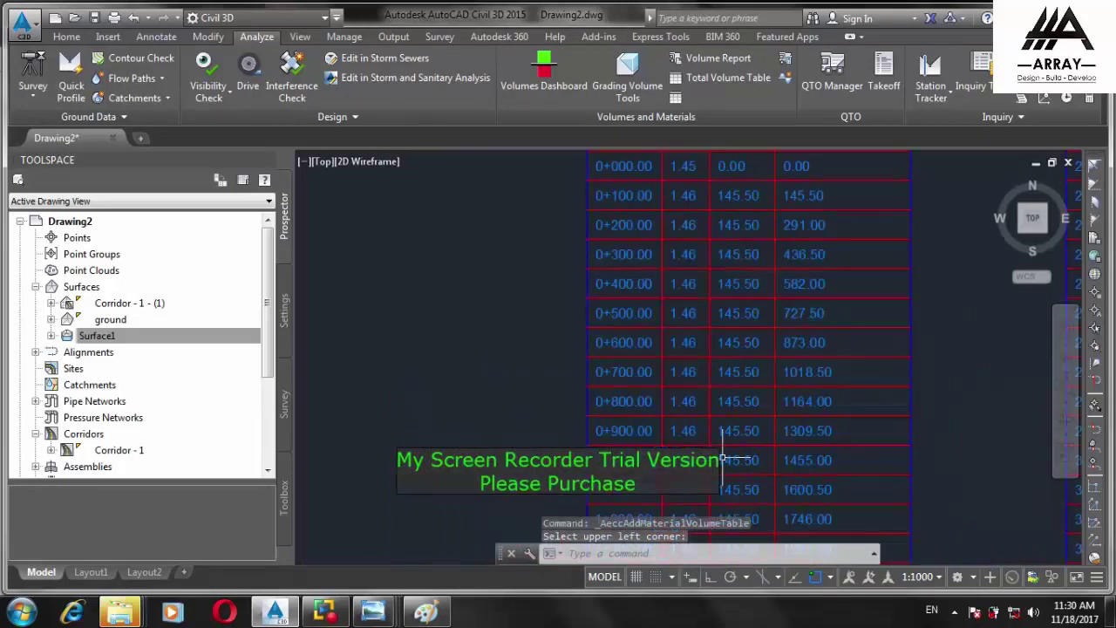
scroll(730, 453, down, 2)
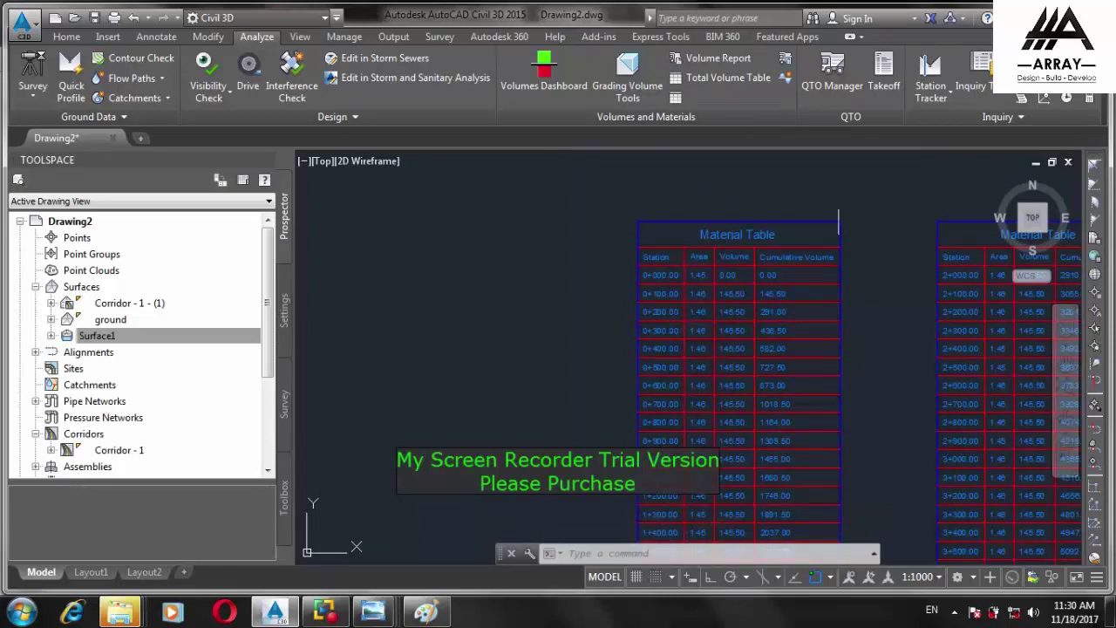
scroll(769, 202, down, 6)
scroll(789, 205, up, 8)
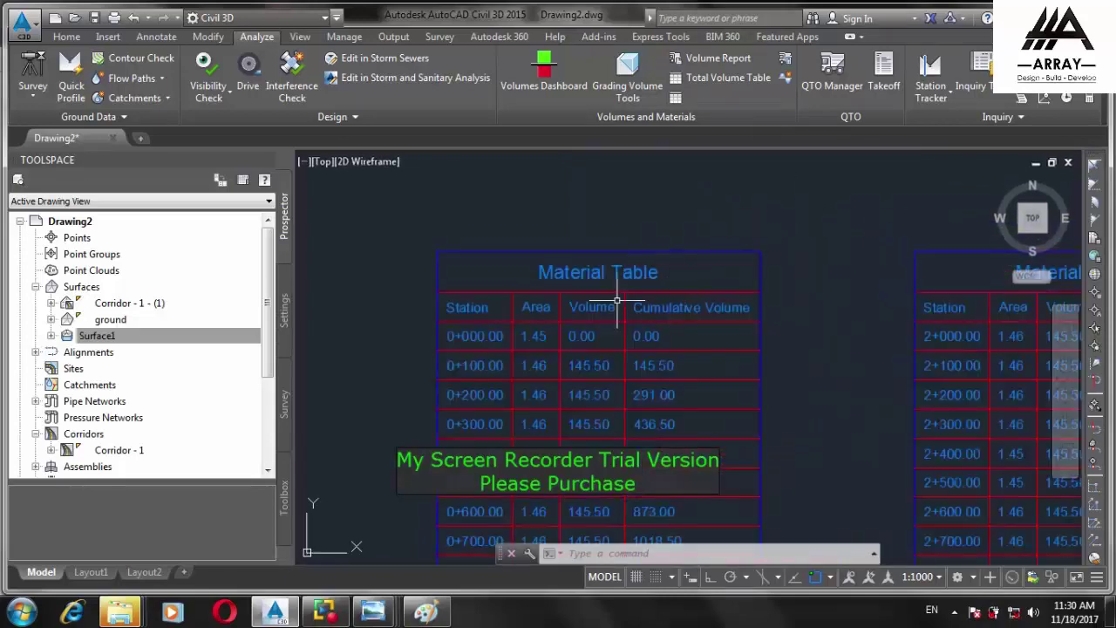
click(625, 272)
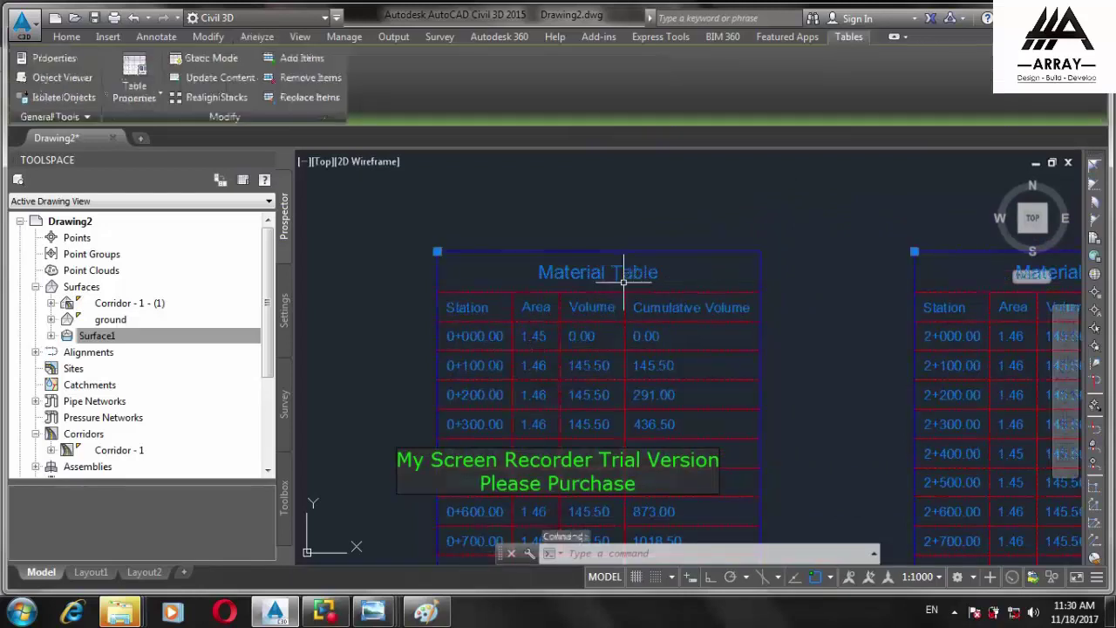
click(136, 74)
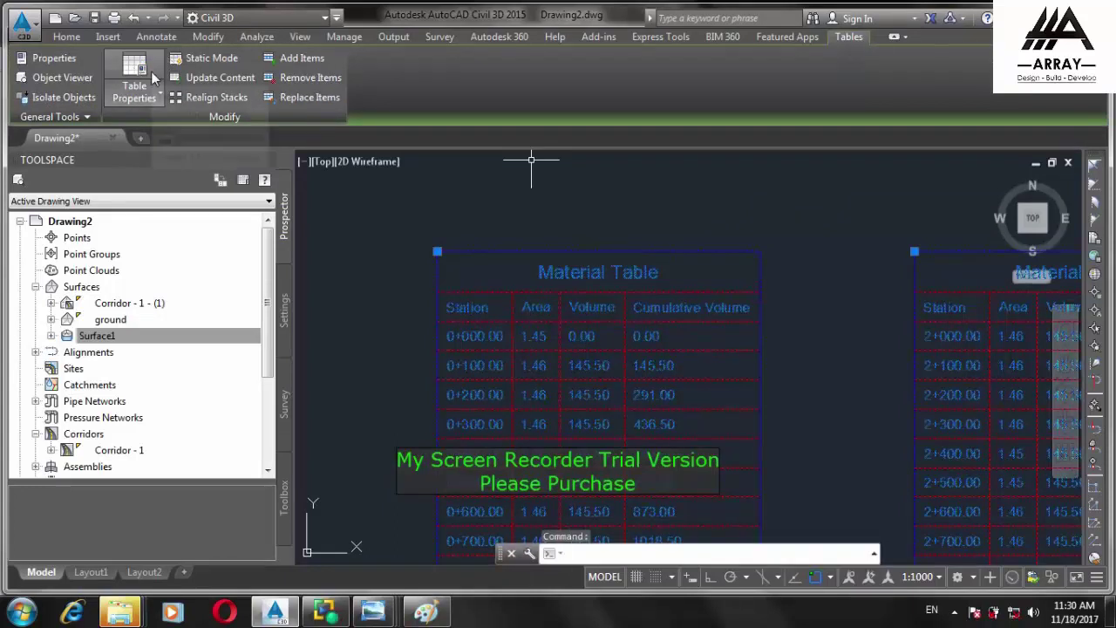
click(143, 74)
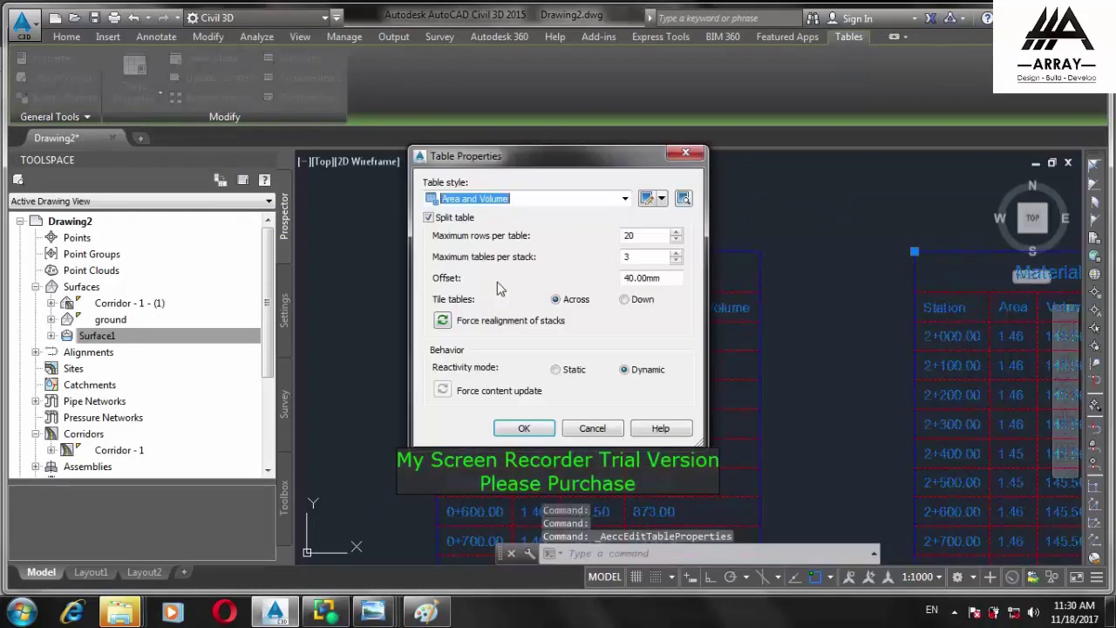
click(660, 199)
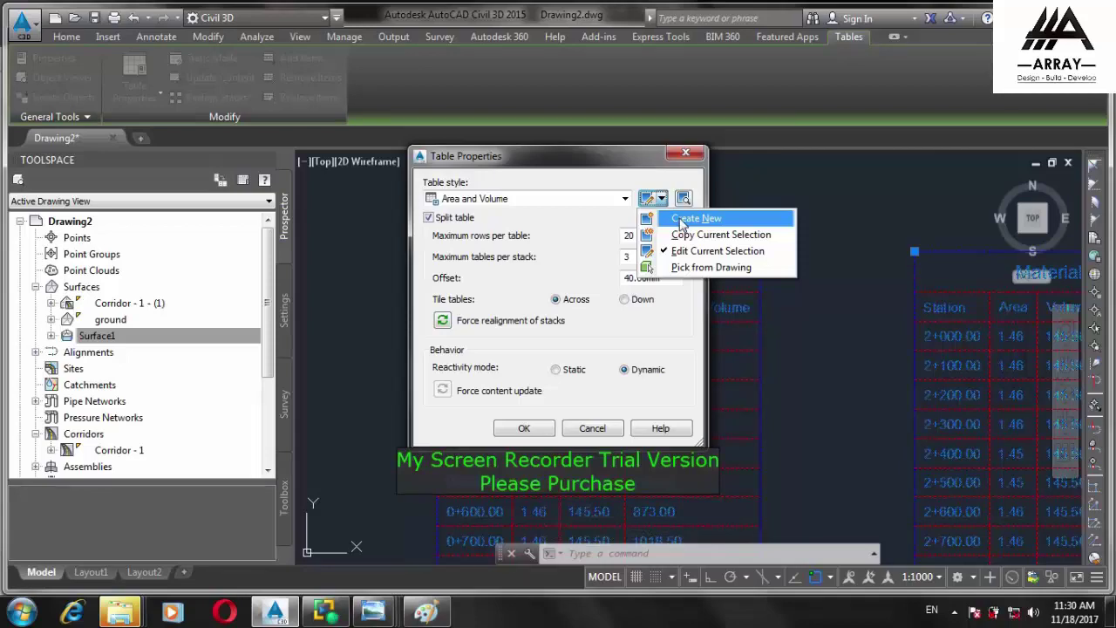
click(702, 236)
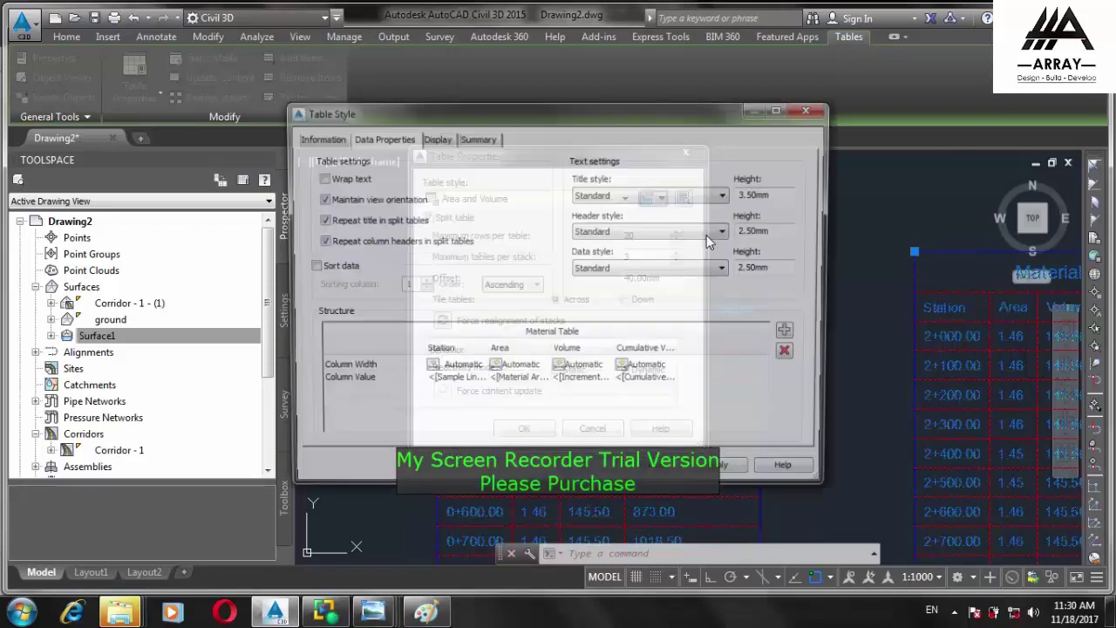
Change the title in the copied table style to "pave 1 Table" and apply the style to the Pavement 1 volume table
double_click(631, 336)
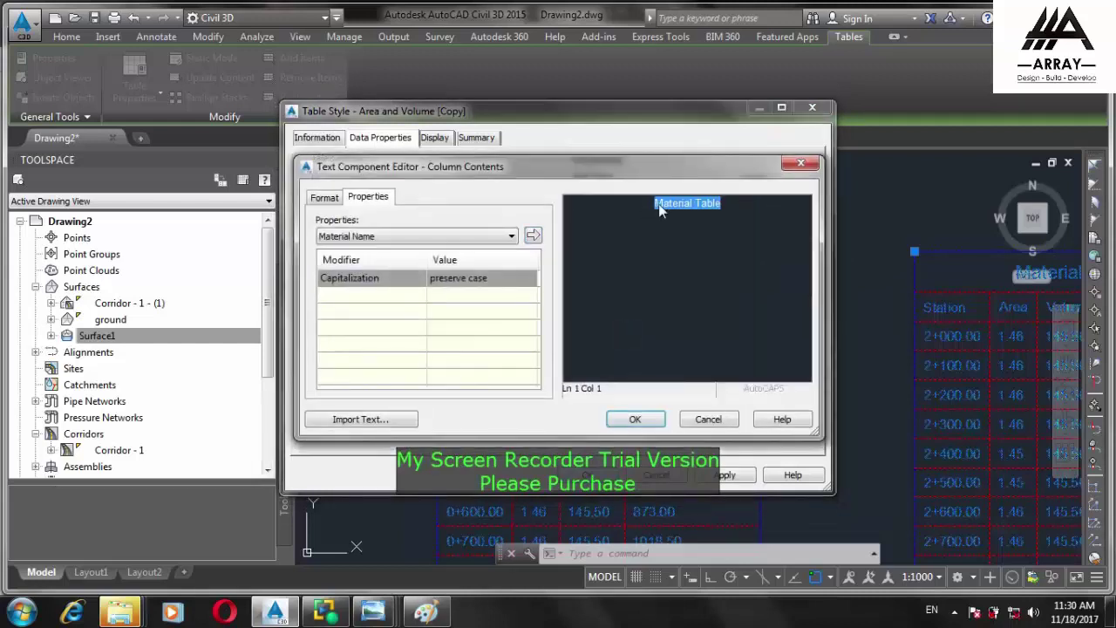
click(693, 204)
drag(693, 203, 636, 203)
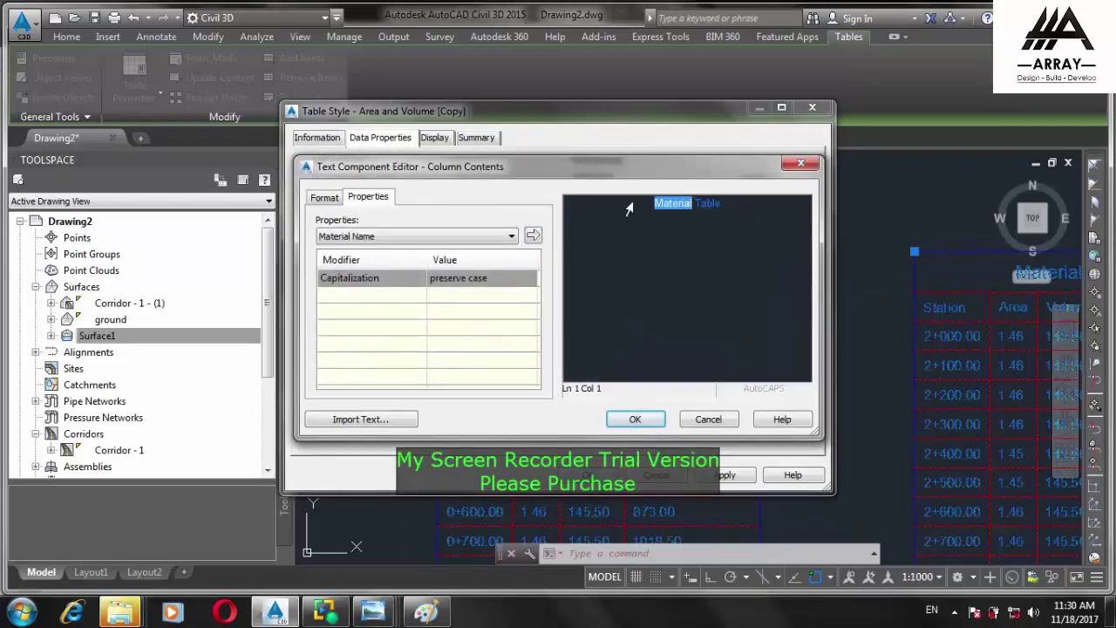
text(pave )
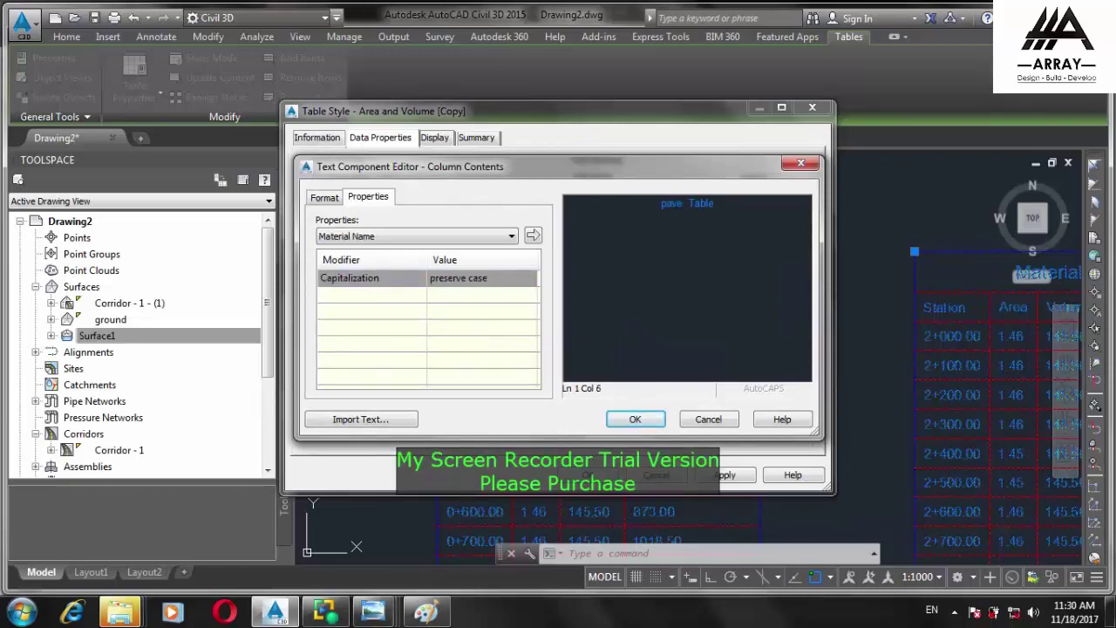
text(1)
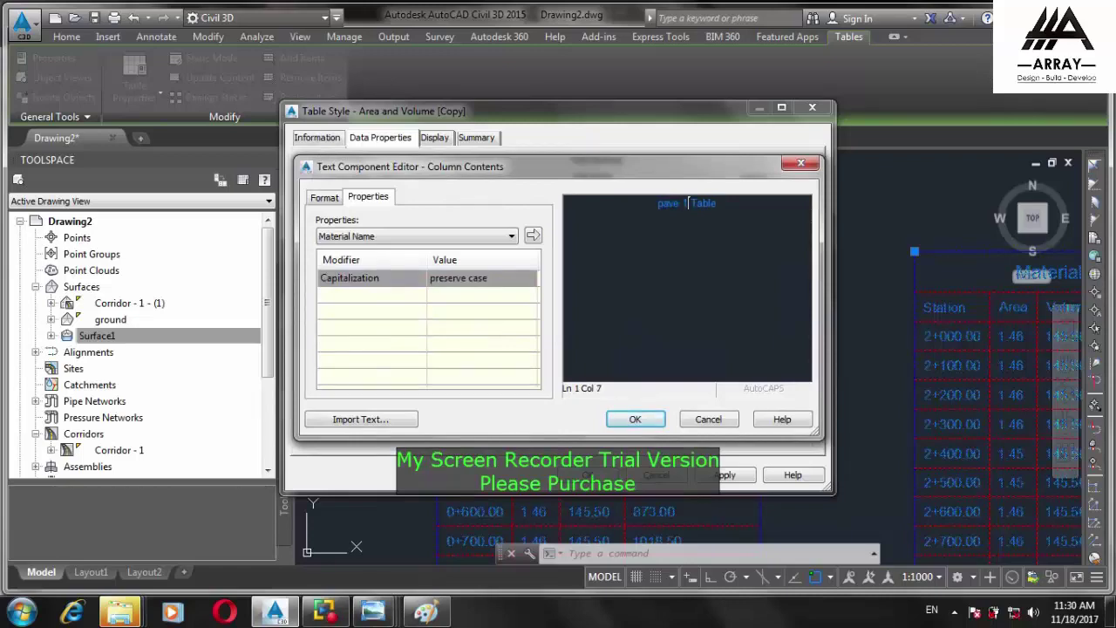
click(637, 418)
click(587, 474)
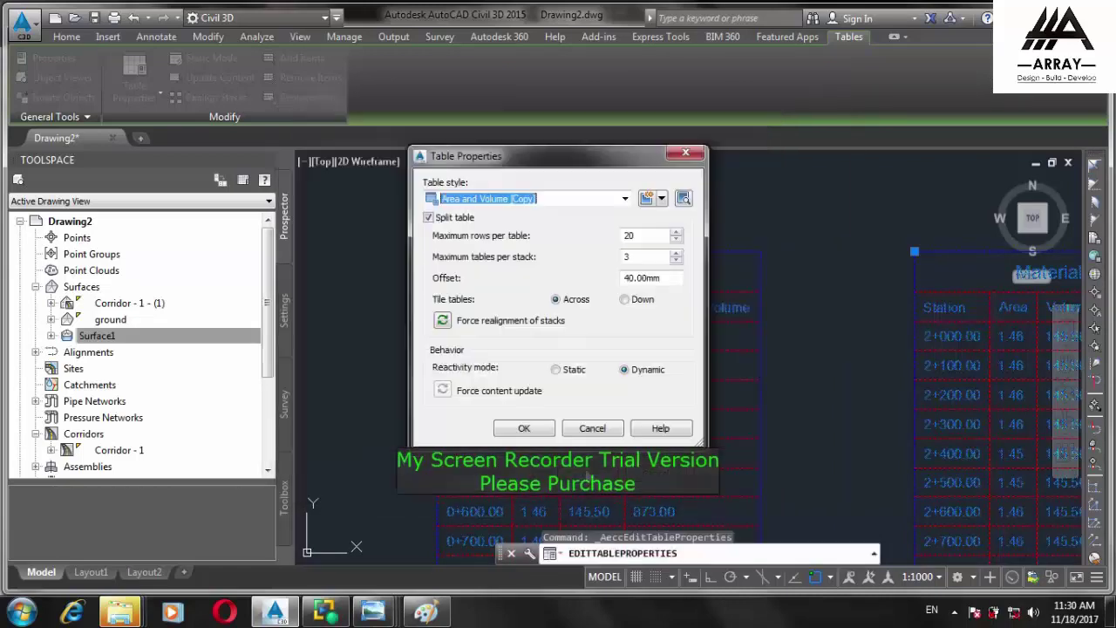
click(524, 428)
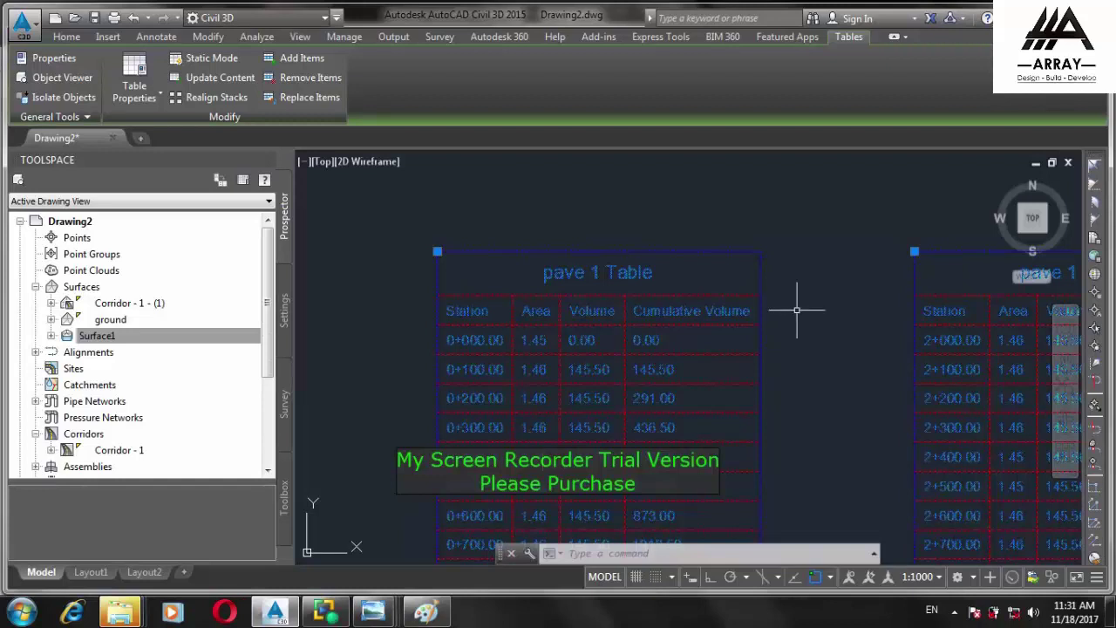
key(Escape)
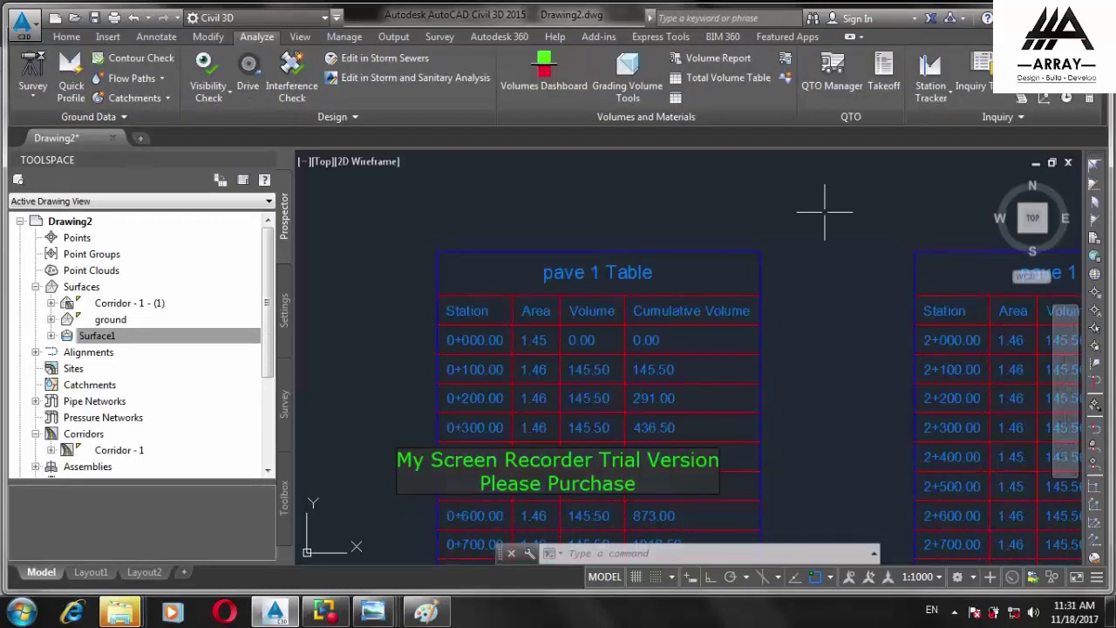
Create a material volume table for pavement 2 from Material List - (2) and place it below the Pavement 1 tables
scroll(778, 176, down, 5)
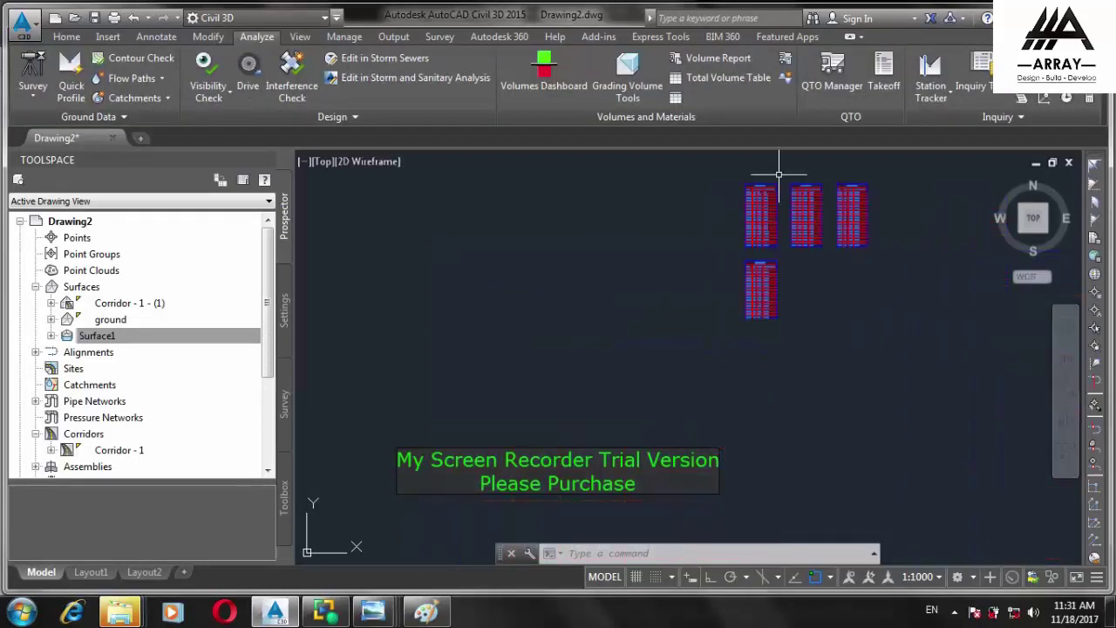
click(678, 98)
click(544, 273)
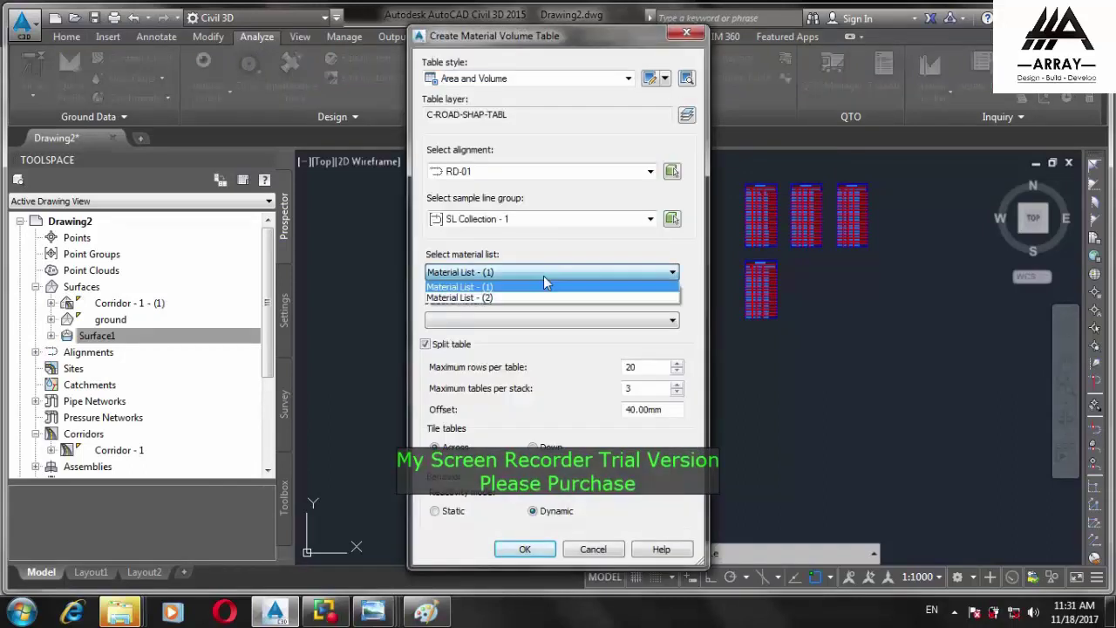
click(547, 298)
click(547, 320)
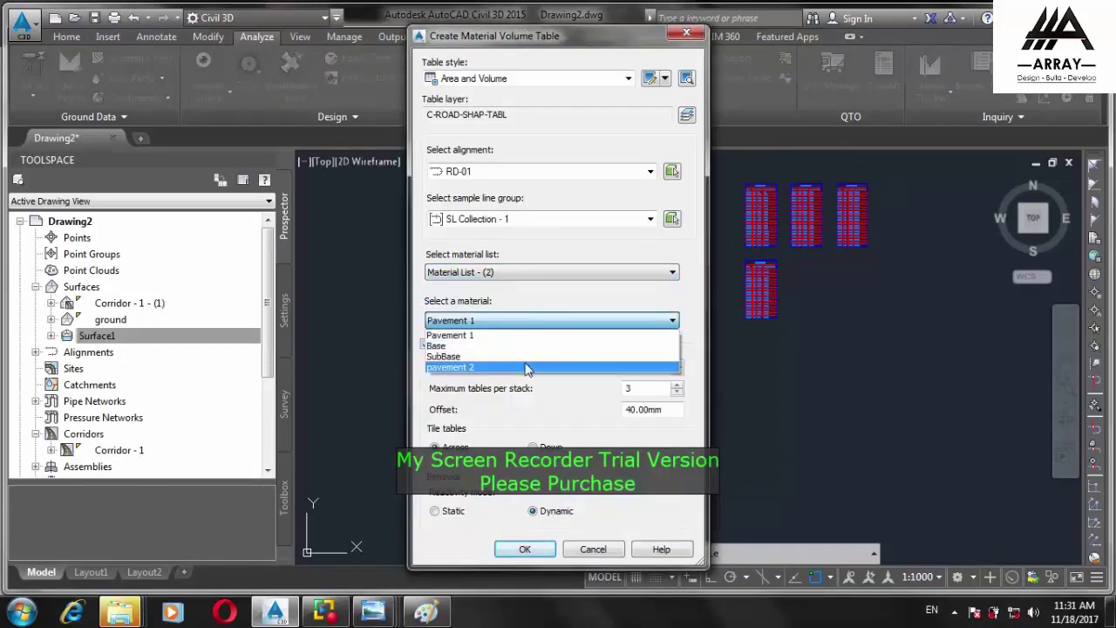
click(527, 369)
click(528, 547)
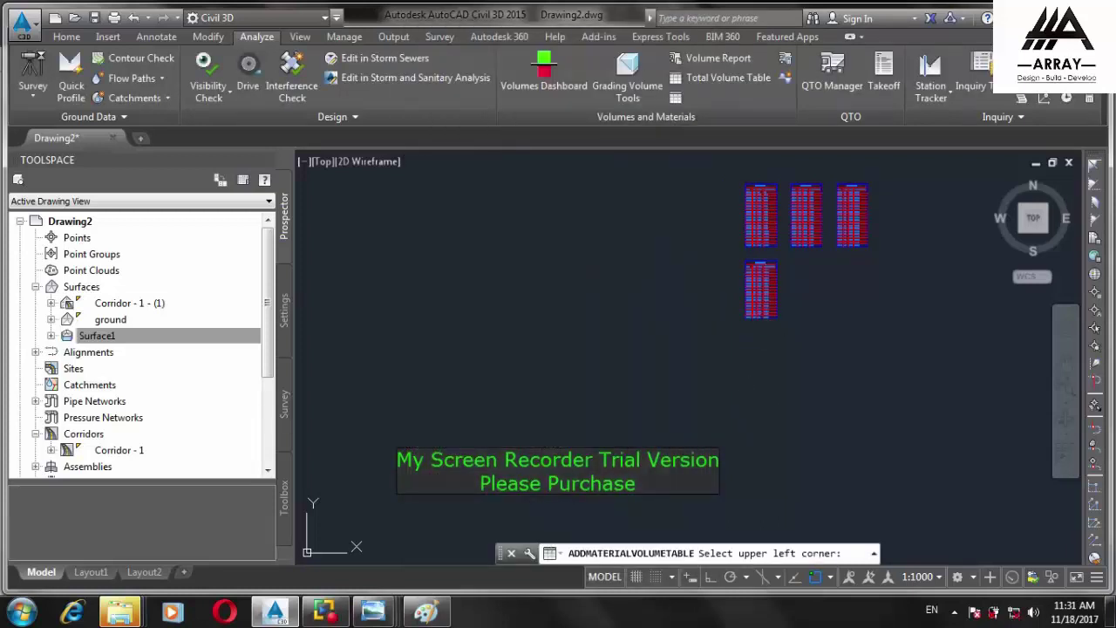
click(785, 386)
Open the properties of the pavement 2 volume table and create a copy of its Area and Volume table style
scroll(785, 387, up, 5)
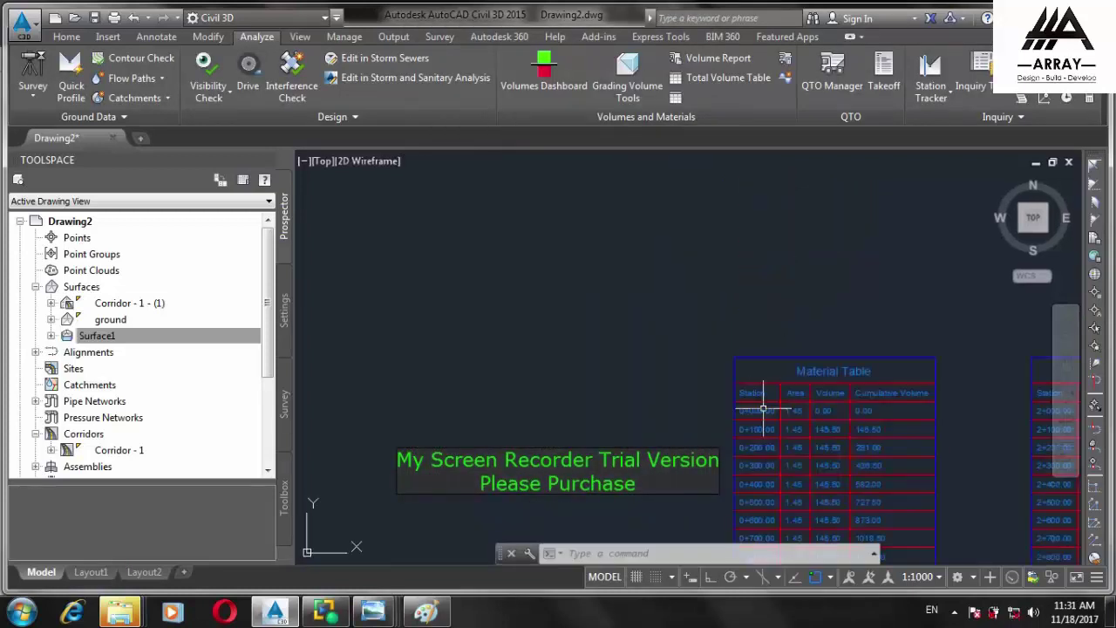
click(825, 373)
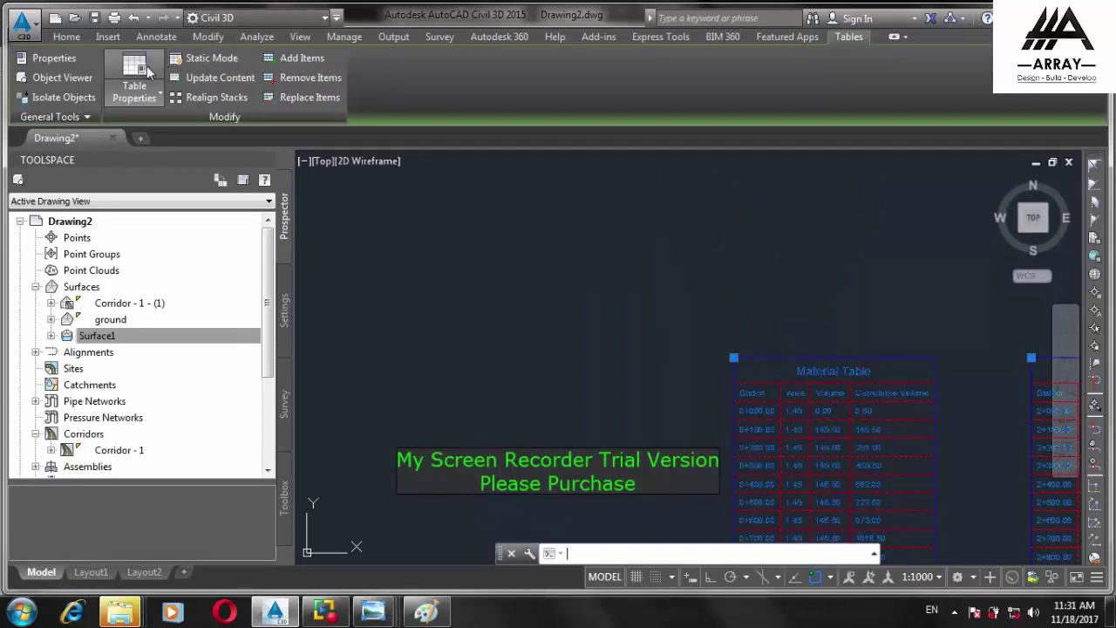
click(147, 75)
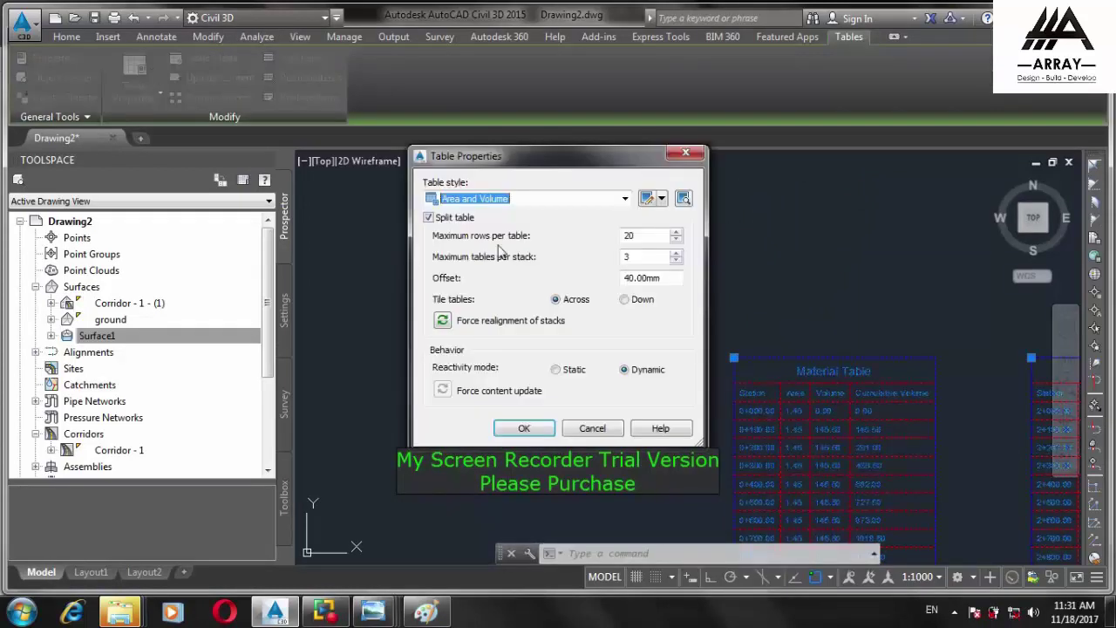
click(662, 200)
click(695, 235)
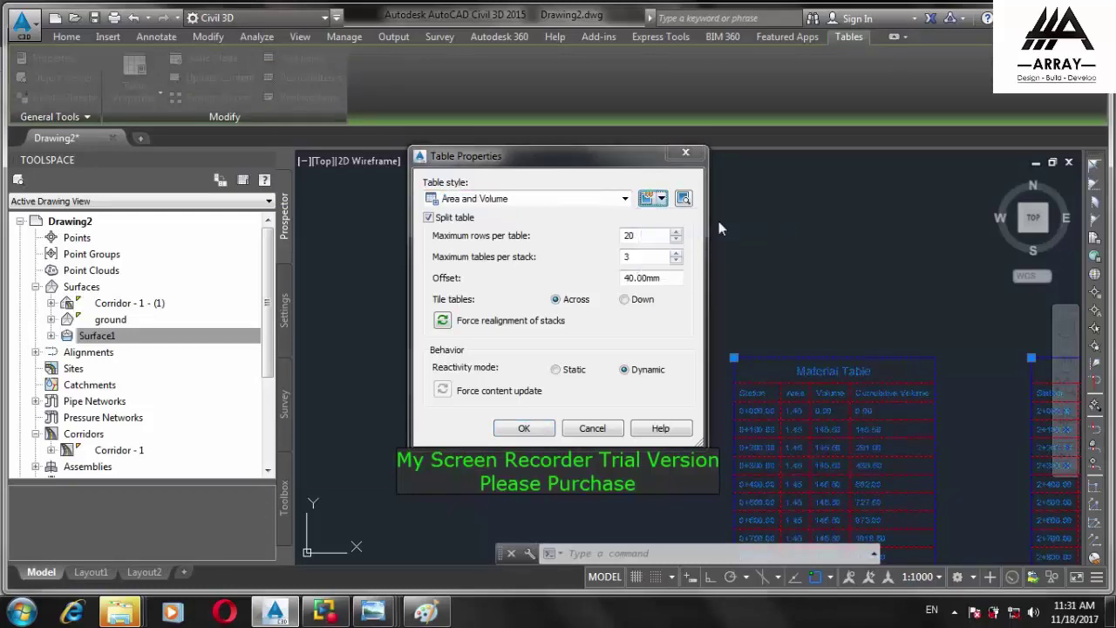
Change the title in the copied table style to "pave 2 Table" and apply the style to the pavement 2 volume table
double_click(551, 334)
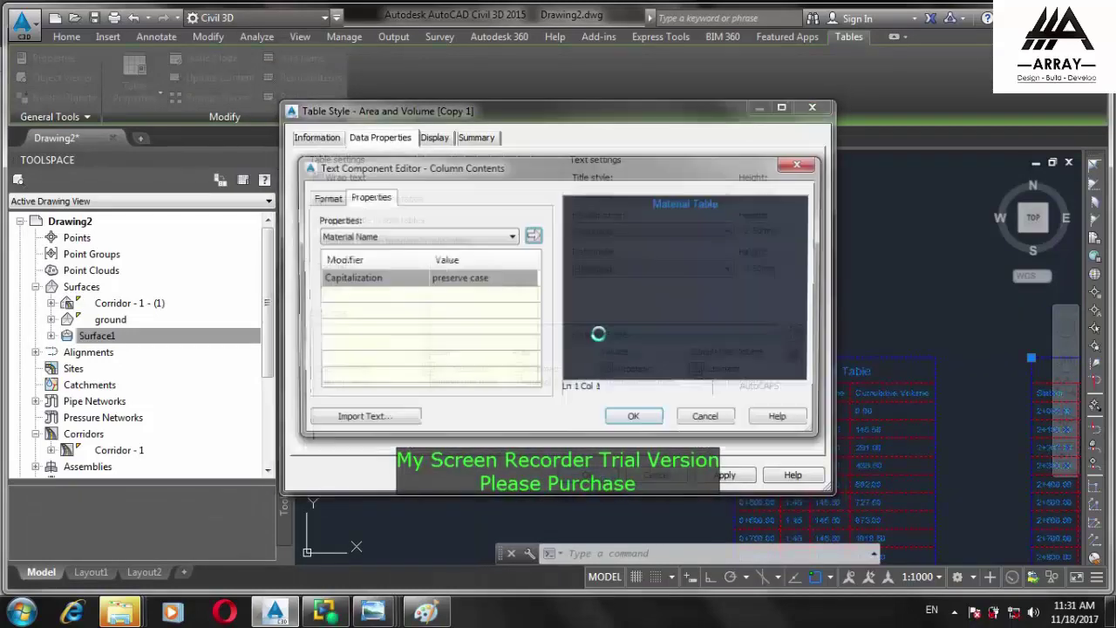
drag(694, 202, 556, 209)
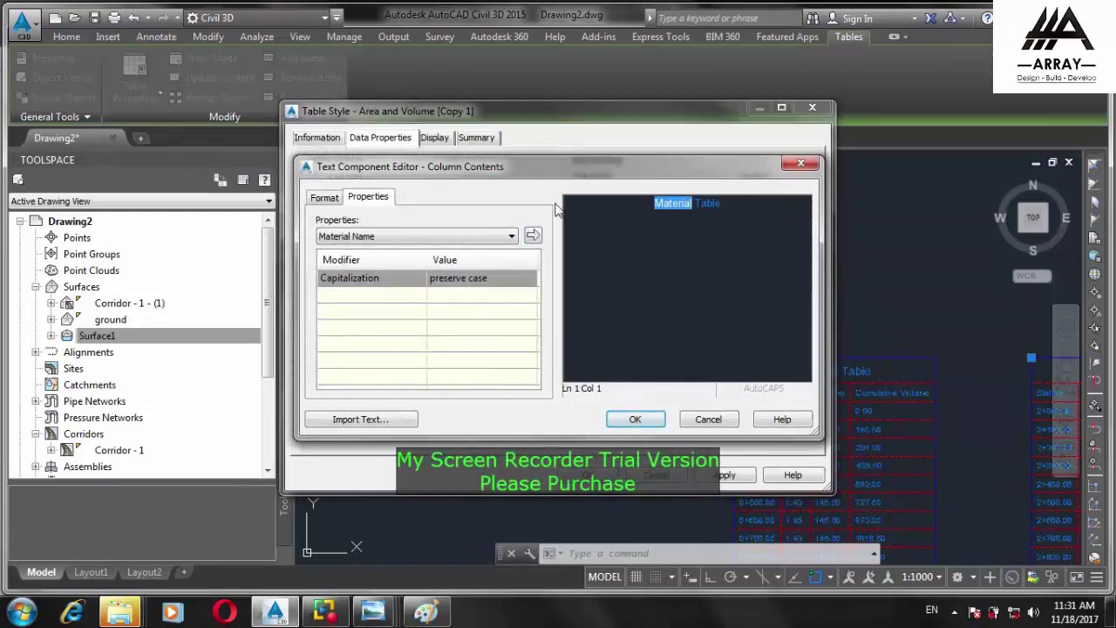
text(pave)
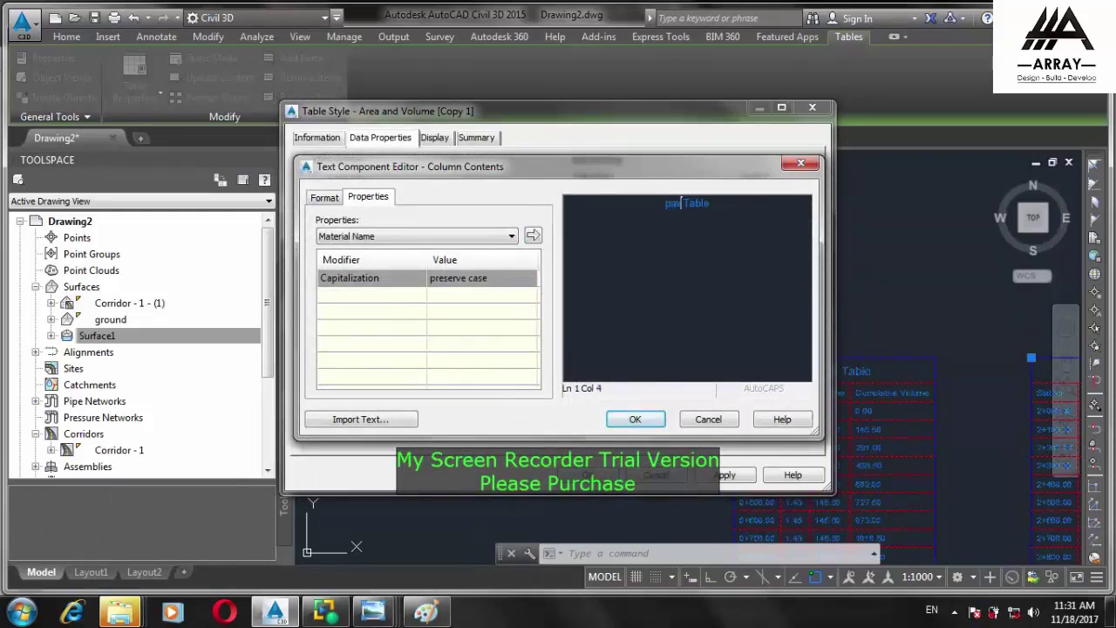
text( 2)
click(640, 419)
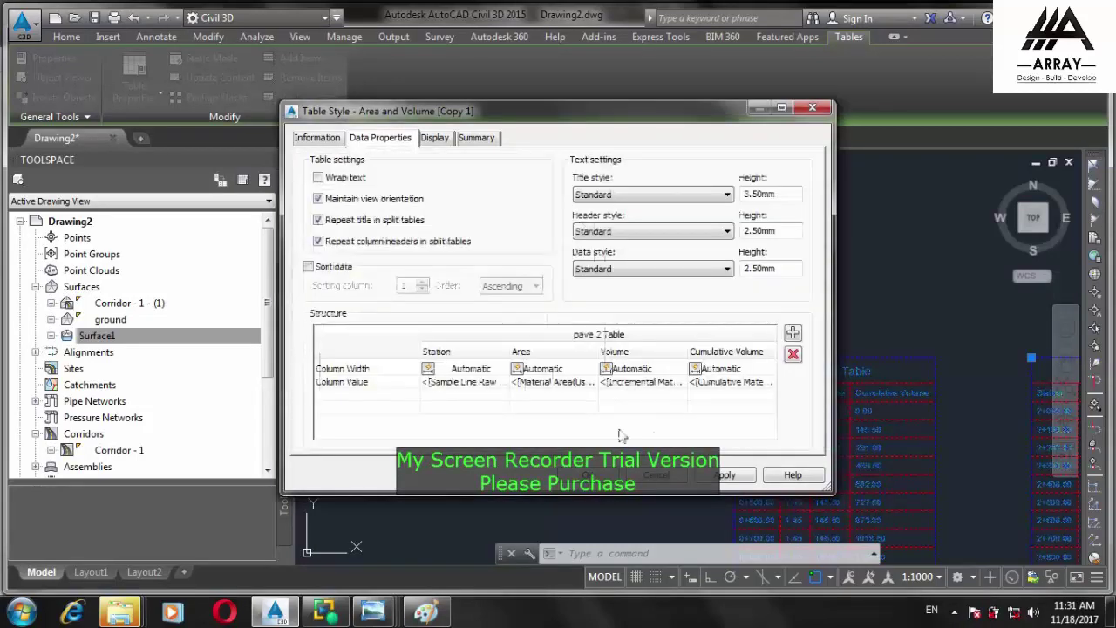
click(586, 474)
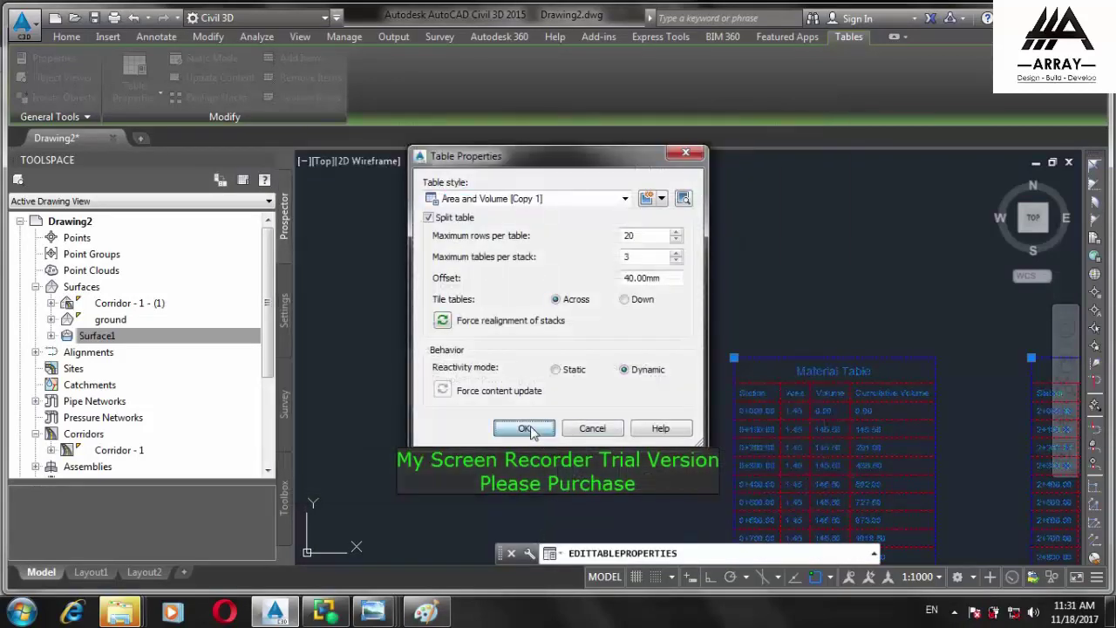
click(524, 428)
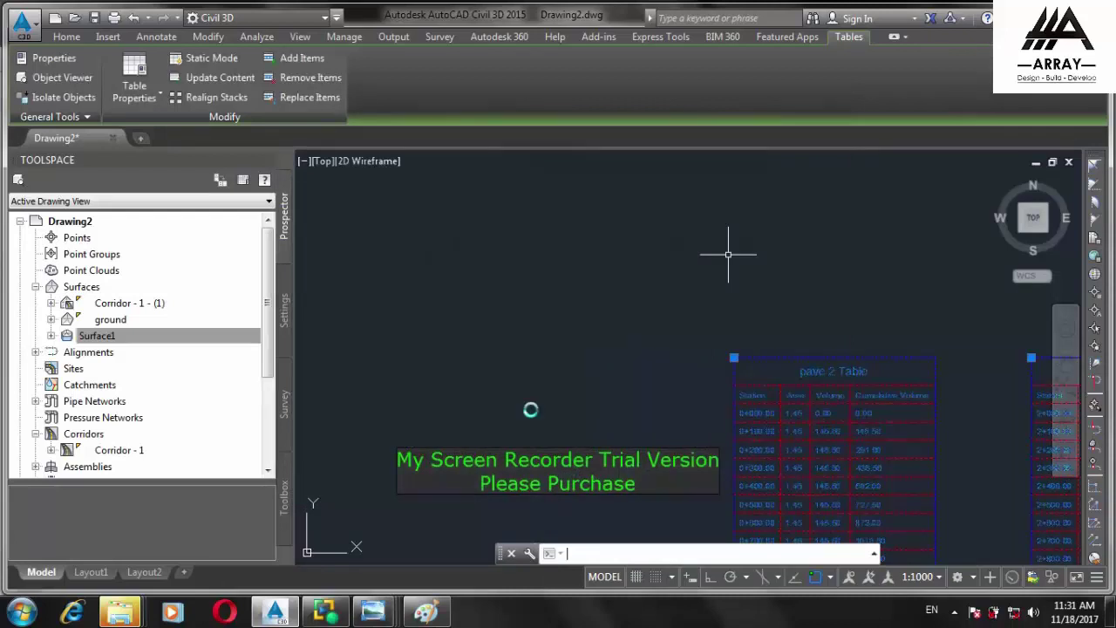
key(Escape)
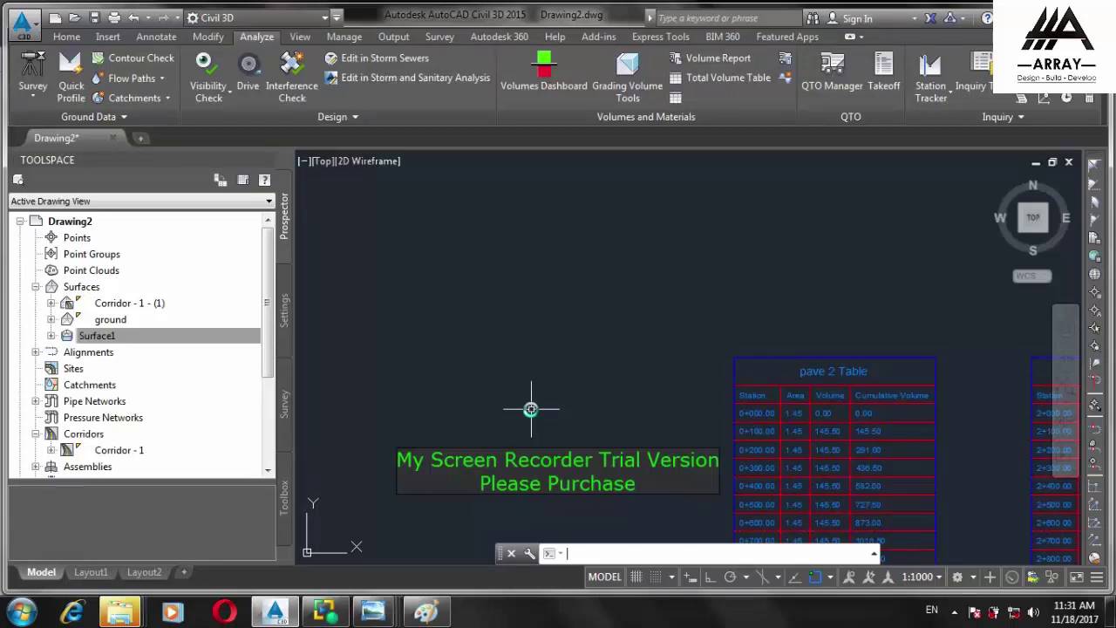
Generate a volume report for Material List - (2) with the Select Material style sheet and allow scripts to run in the report
click(696, 59)
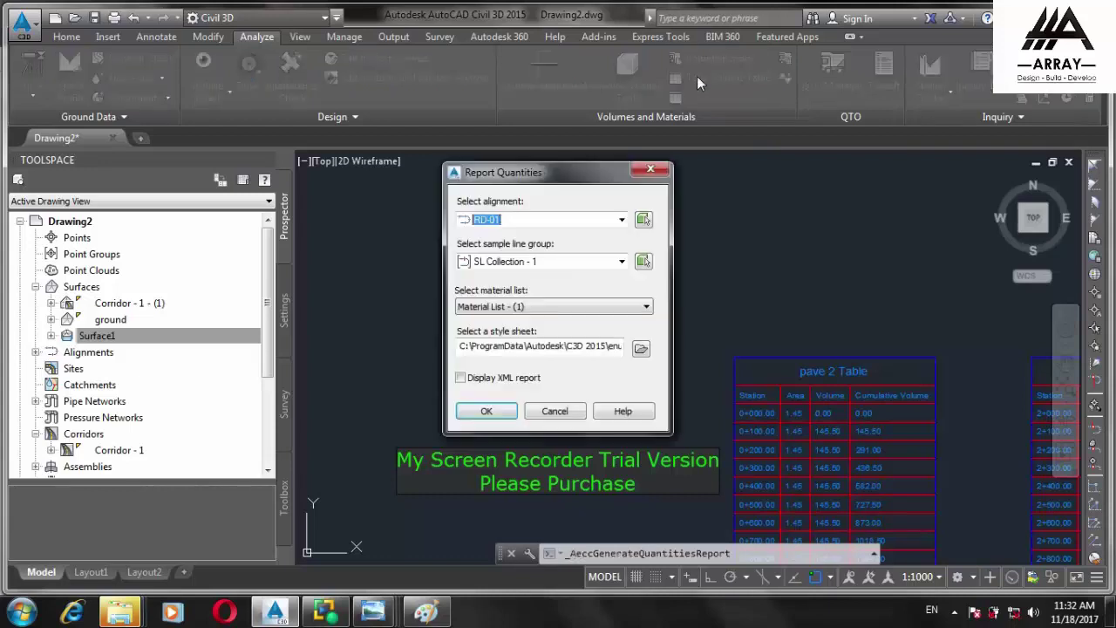
click(573, 306)
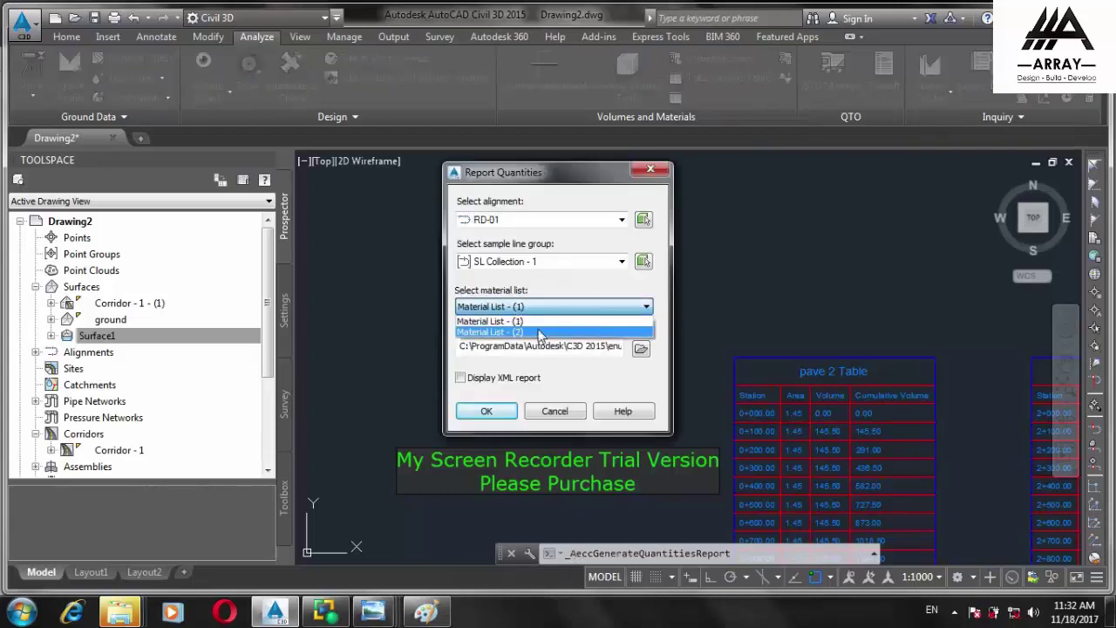
click(558, 327)
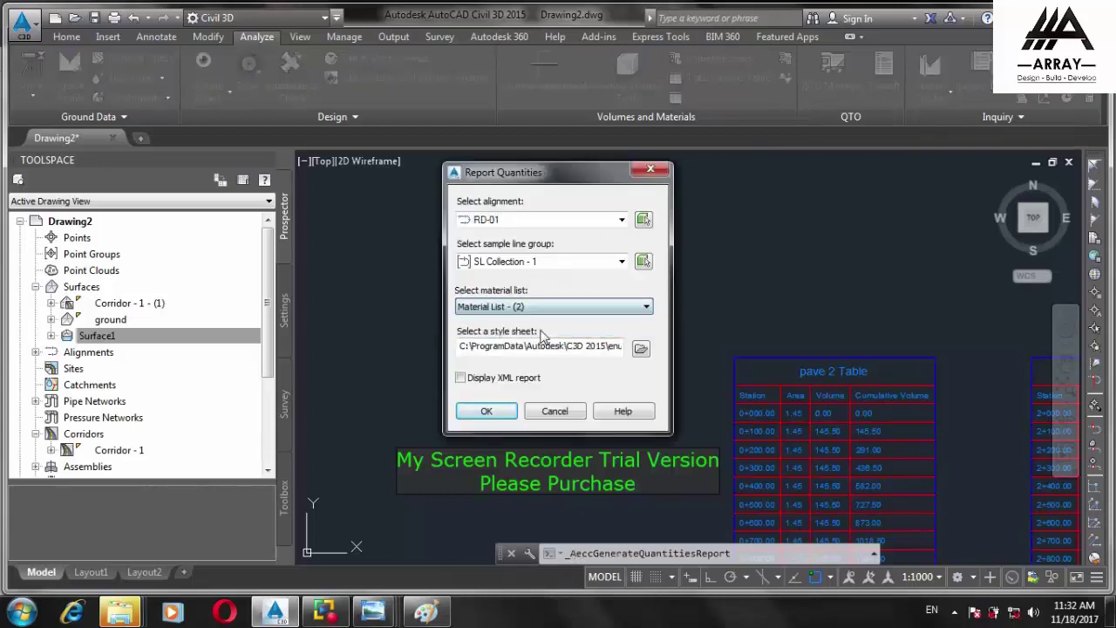
click(640, 349)
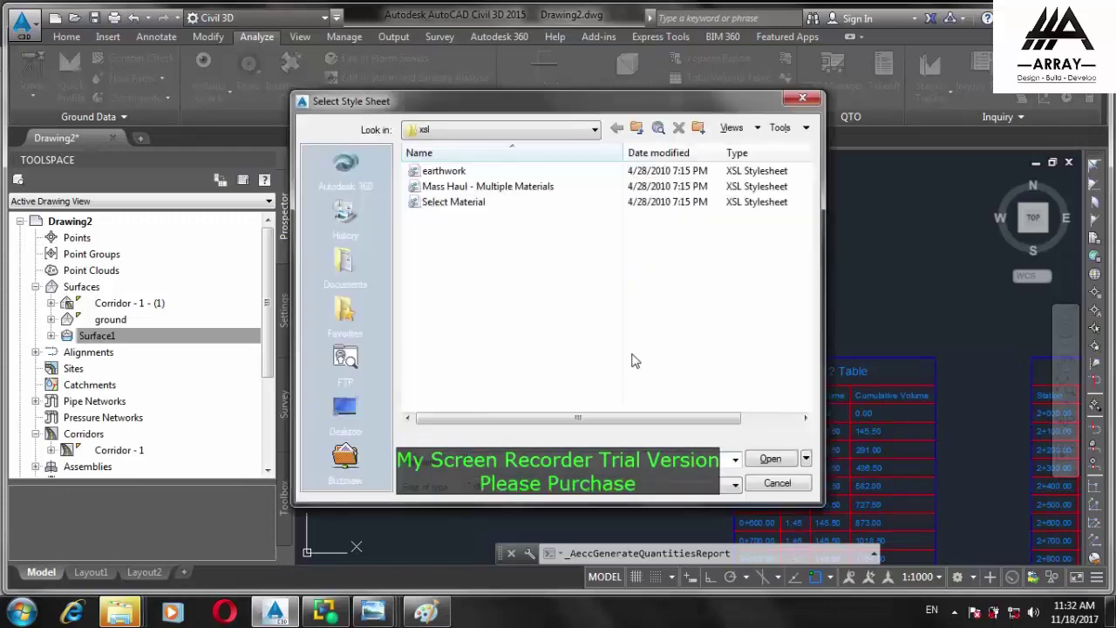
click(471, 202)
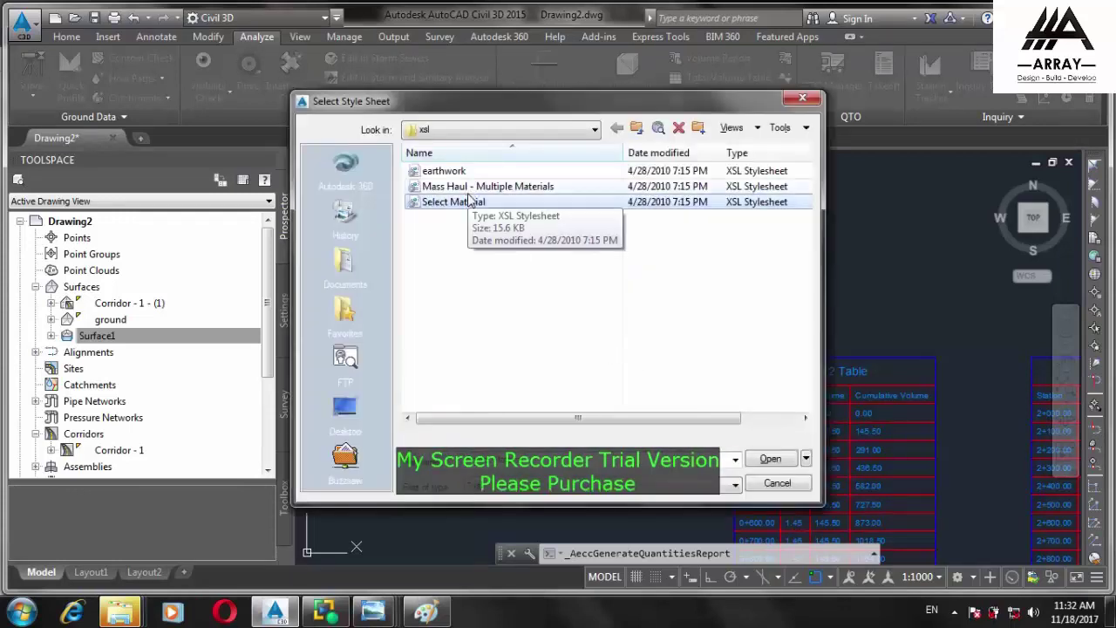
click(771, 458)
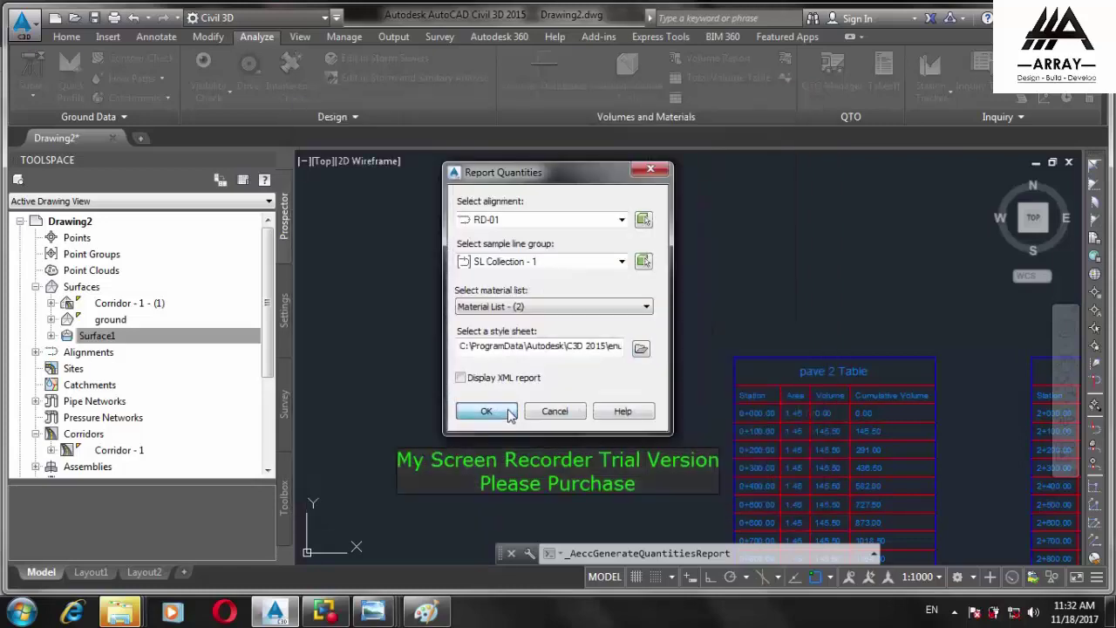
click(486, 412)
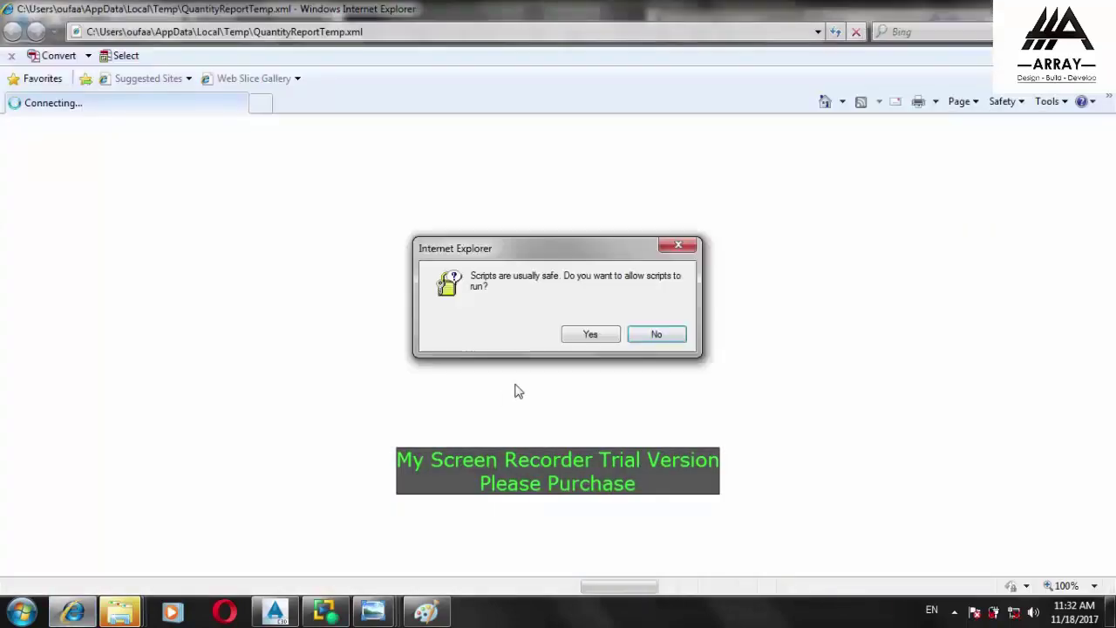
click(567, 337)
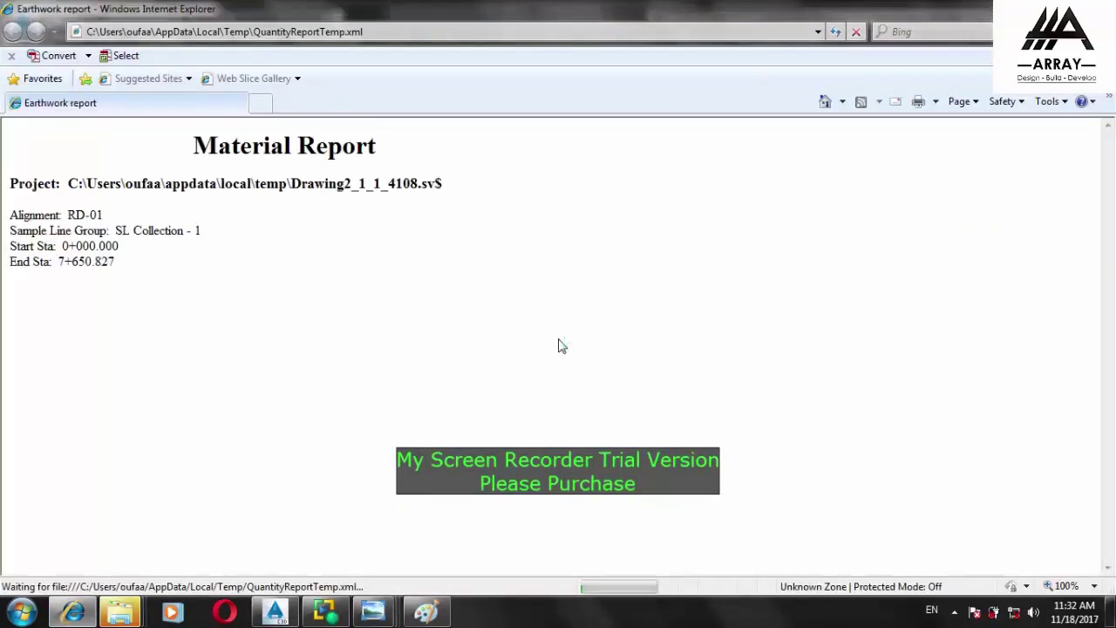
click(602, 336)
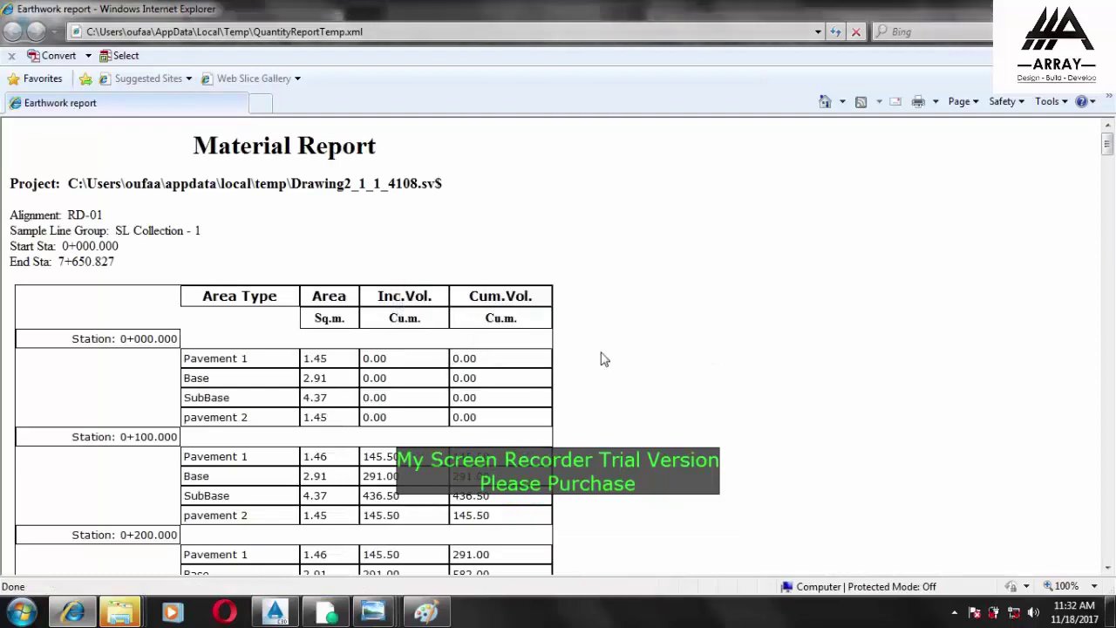
Review the areas and volumes per station in the material report, and return to the volume tables in Civil 3D
scroll(469, 348, down, 1)
scroll(468, 347, down, 4)
scroll(465, 337, up, 3)
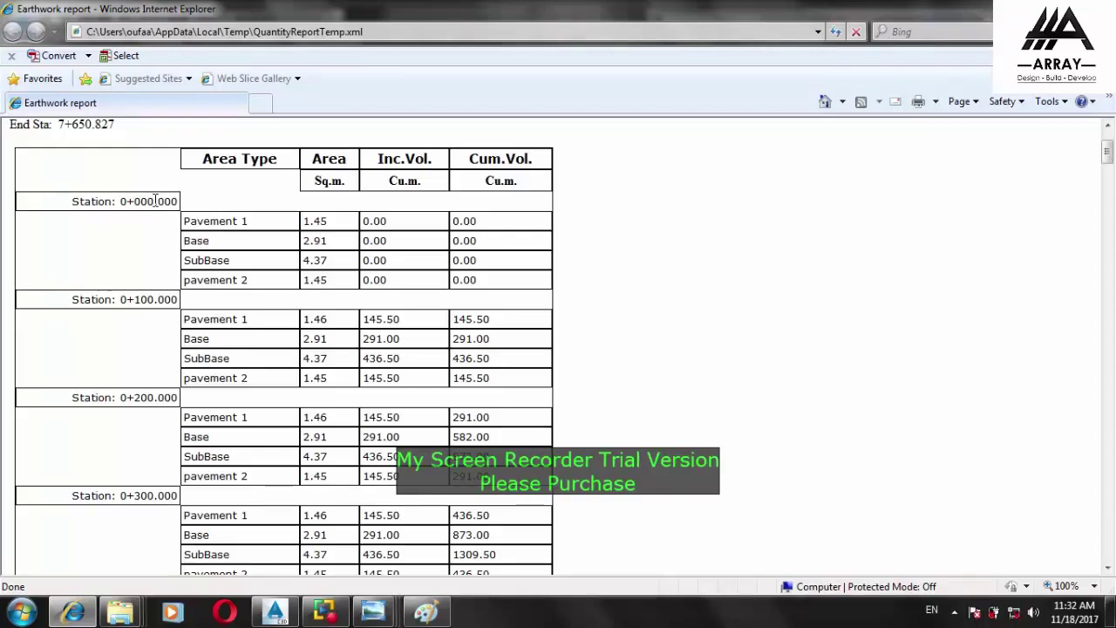
scroll(321, 433, down, 9)
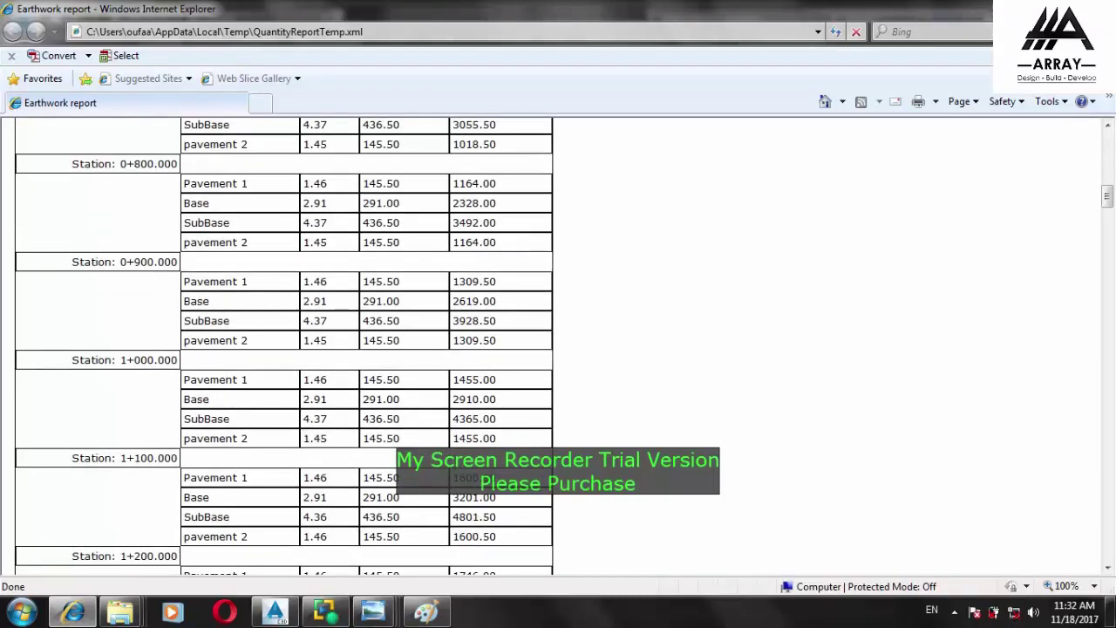
key(alt+Tab)
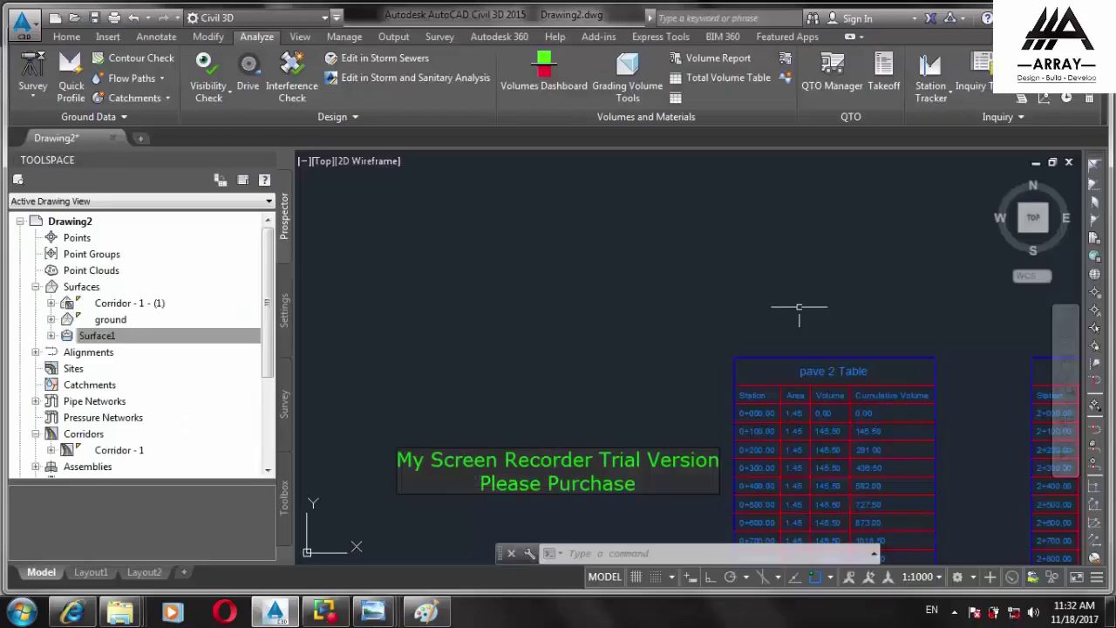
scroll(678, 211, down, 4)
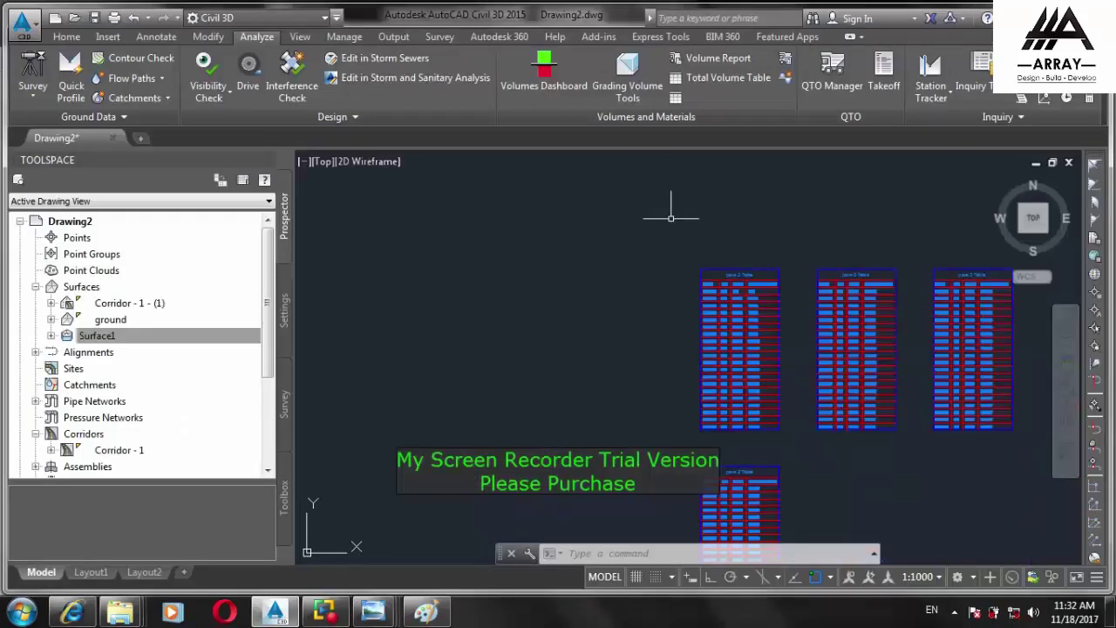